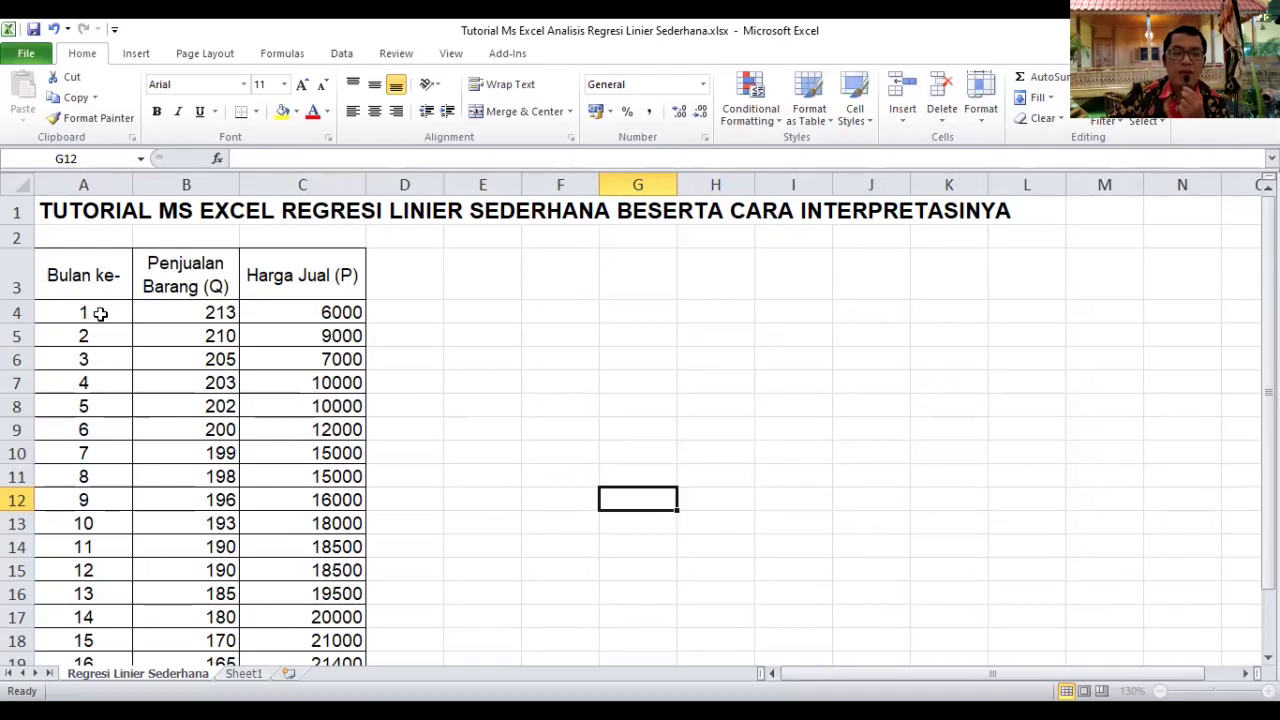
With cell E4 selected, start the Regression tool from the Data Analysis add-in.
{"action": "scroll", "coordinate": [100, 312], "scroll_direction": "down", "scroll_amount": 1}
{"action": "scroll", "coordinate": [100, 318], "scroll_direction": "up", "scroll_amount": 1}
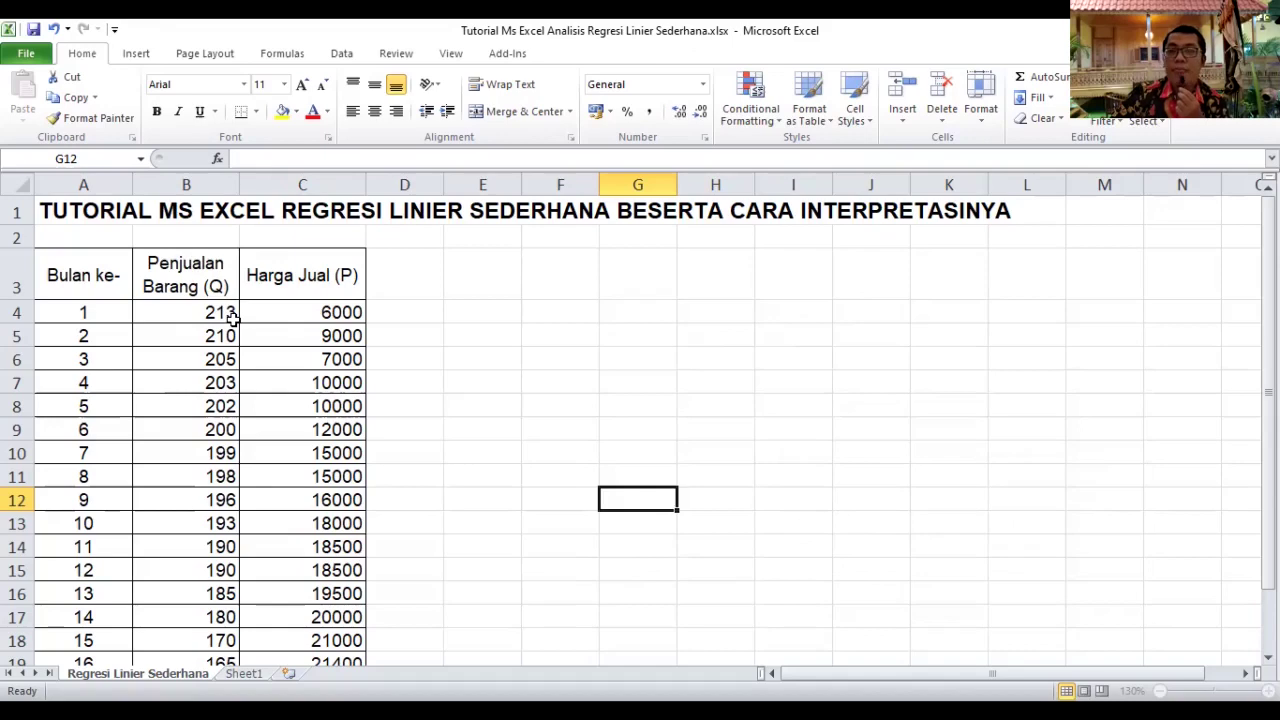
{"action": "left_click", "coordinate": [466, 311]}
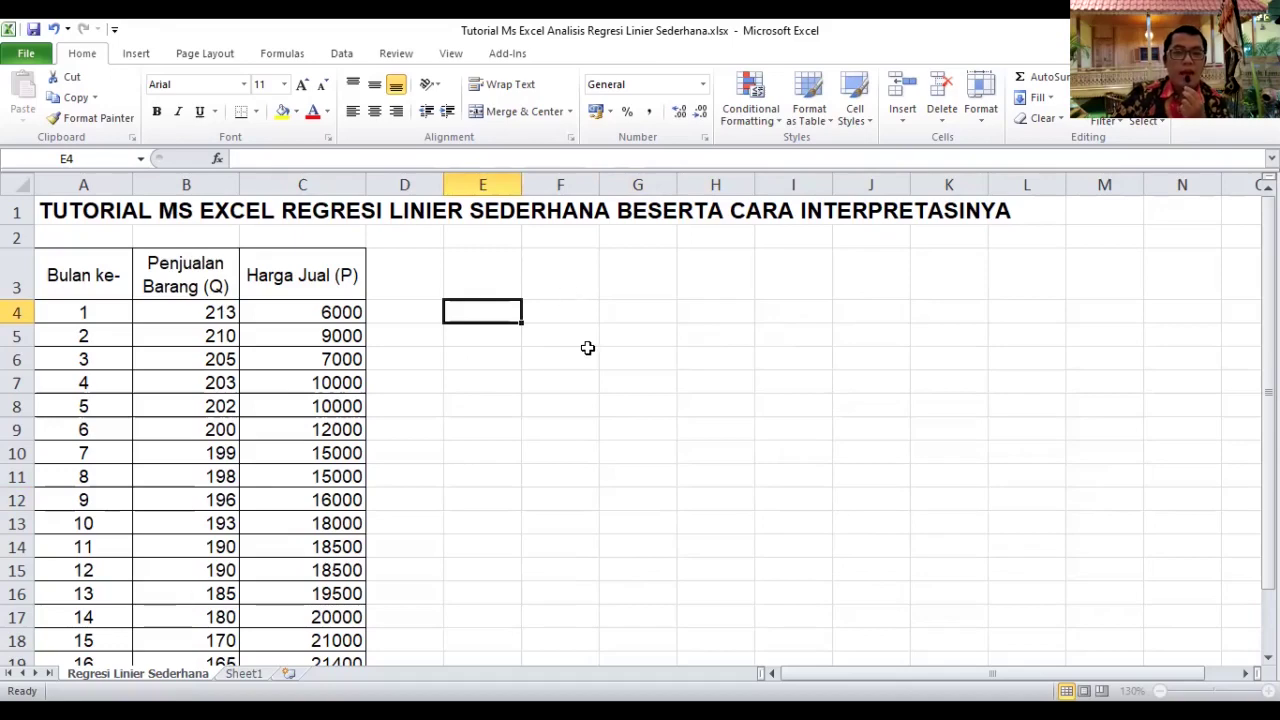
{"action": "left_click", "coordinate": [352, 111]}
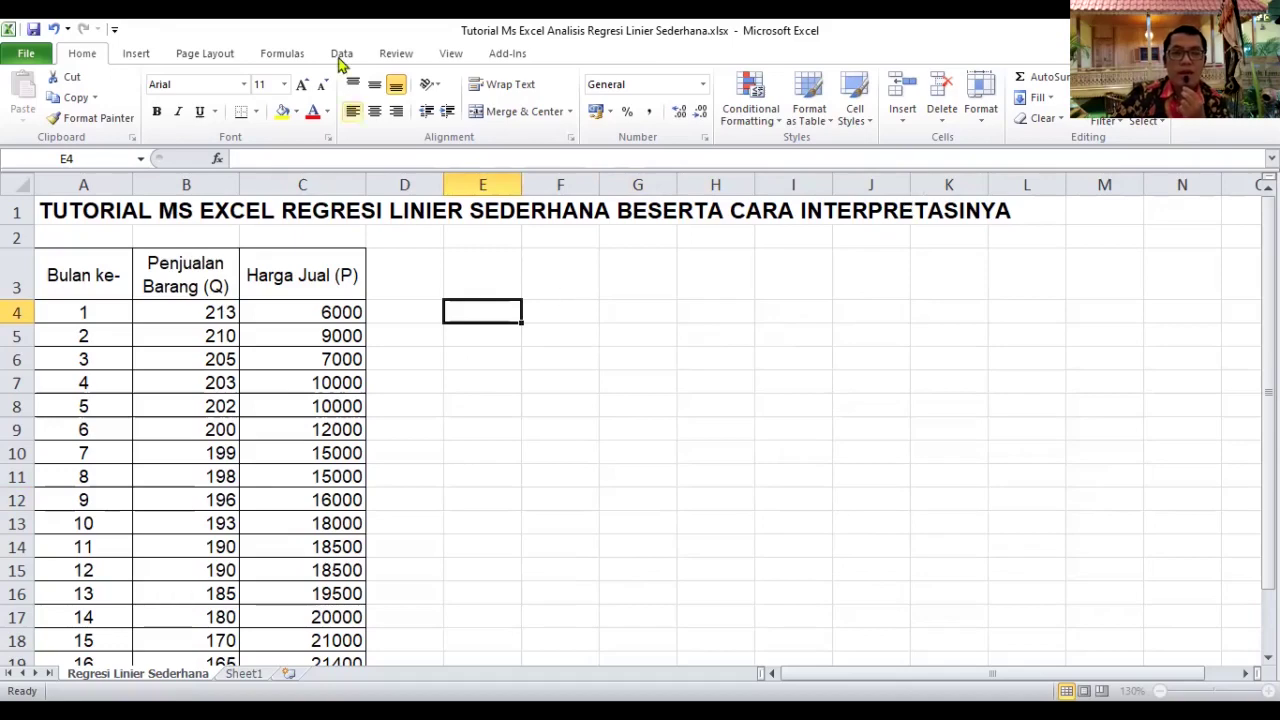
{"action": "left_click", "coordinate": [341, 53]}
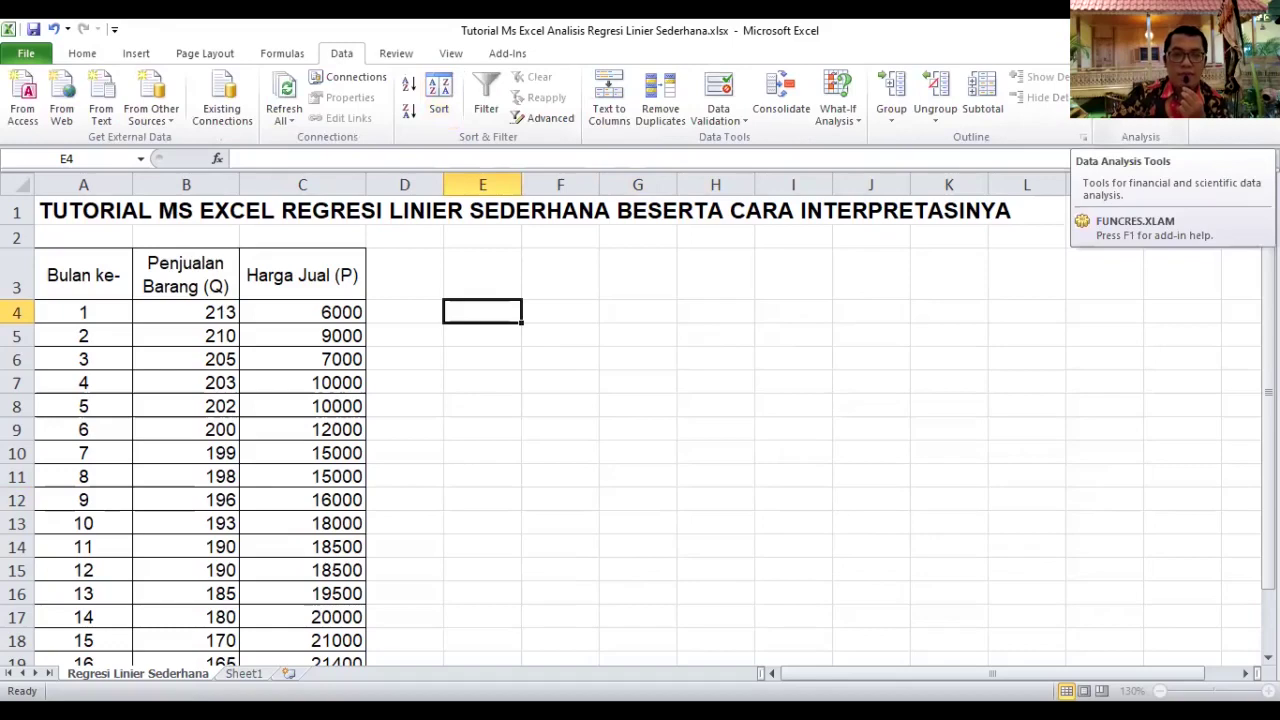
{"action": "left_click", "coordinate": [1197, 147]}
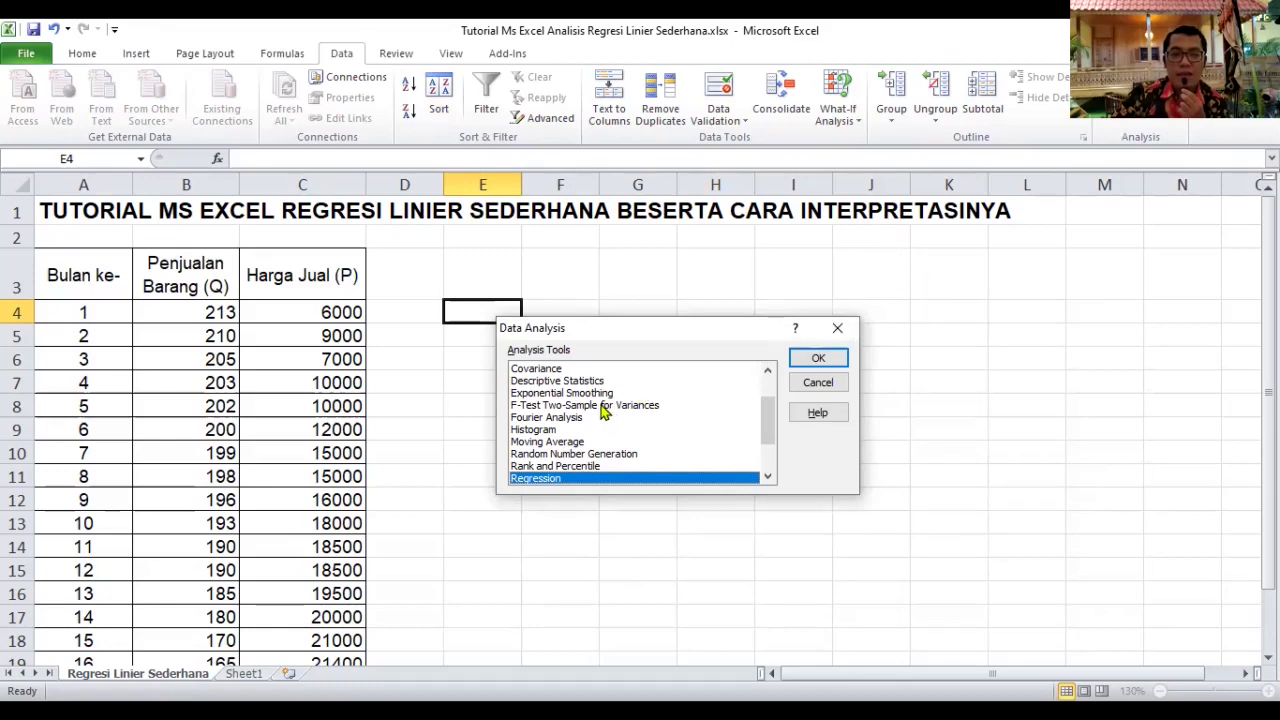
{"action": "scroll", "coordinate": [604, 412], "scroll_direction": "up", "scroll_amount": 2}
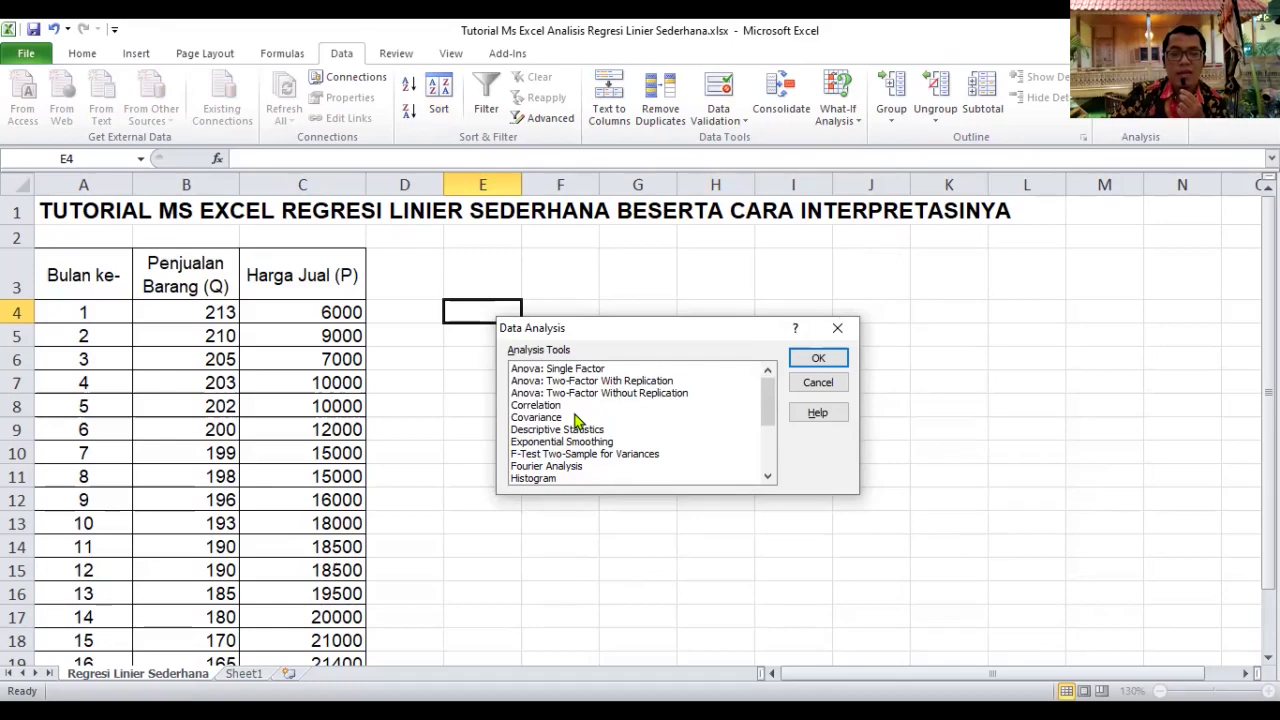
{"action": "scroll", "coordinate": [580, 426], "scroll_direction": "down", "scroll_amount": 1}
{"action": "scroll", "coordinate": [580, 426], "scroll_direction": "down", "scroll_amount": 1}
{"action": "left_click", "coordinate": [578, 452]}
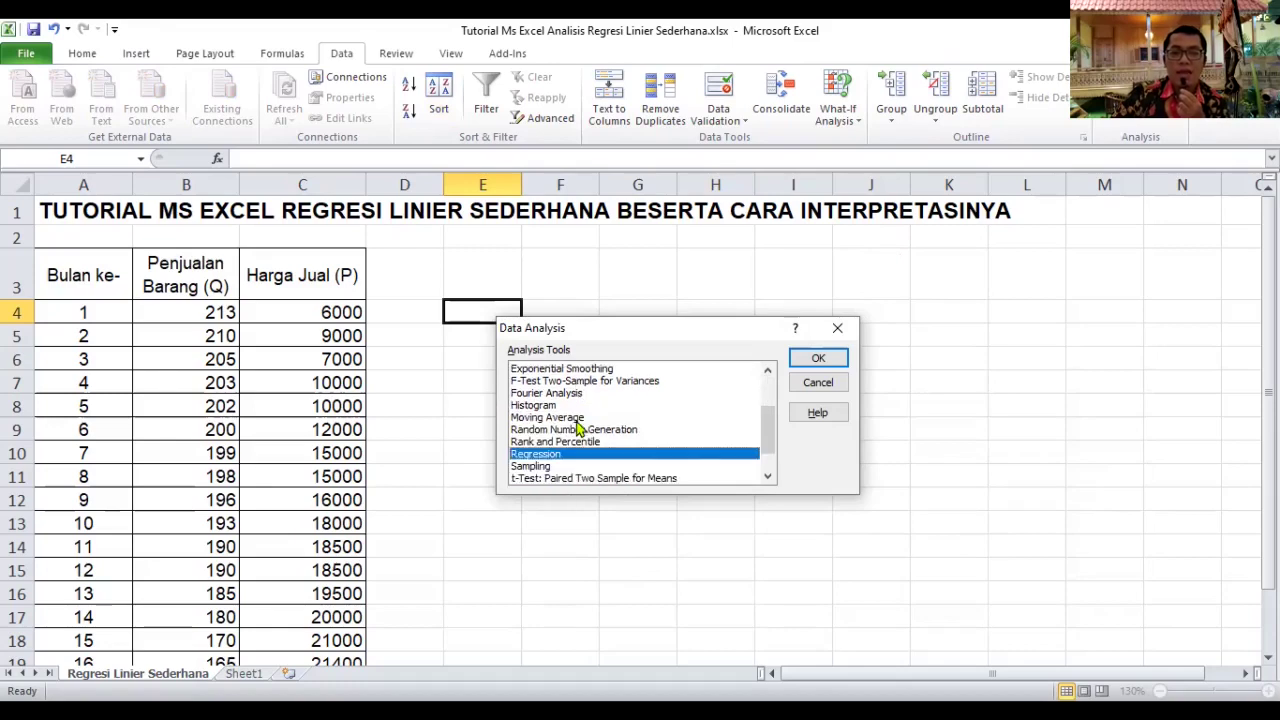
{"action": "scroll", "coordinate": [556, 437], "scroll_direction": "down", "scroll_amount": 1}
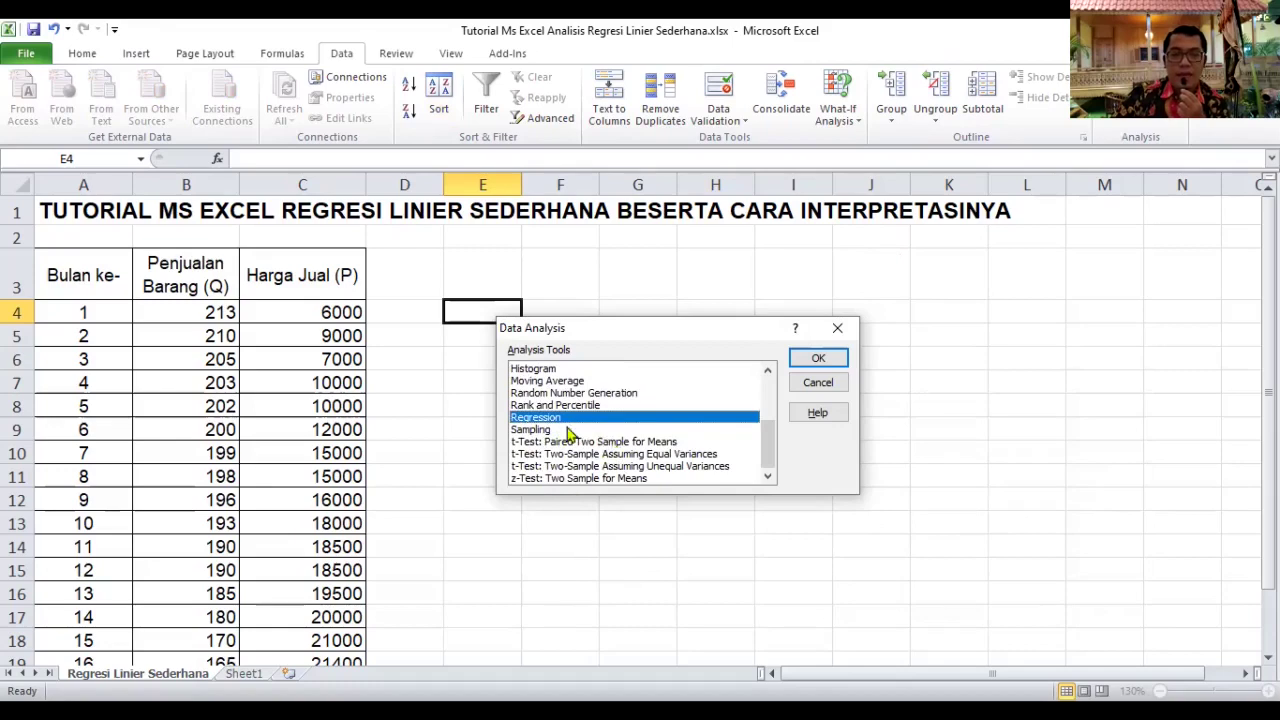
{"action": "left_click", "coordinate": [818, 360]}
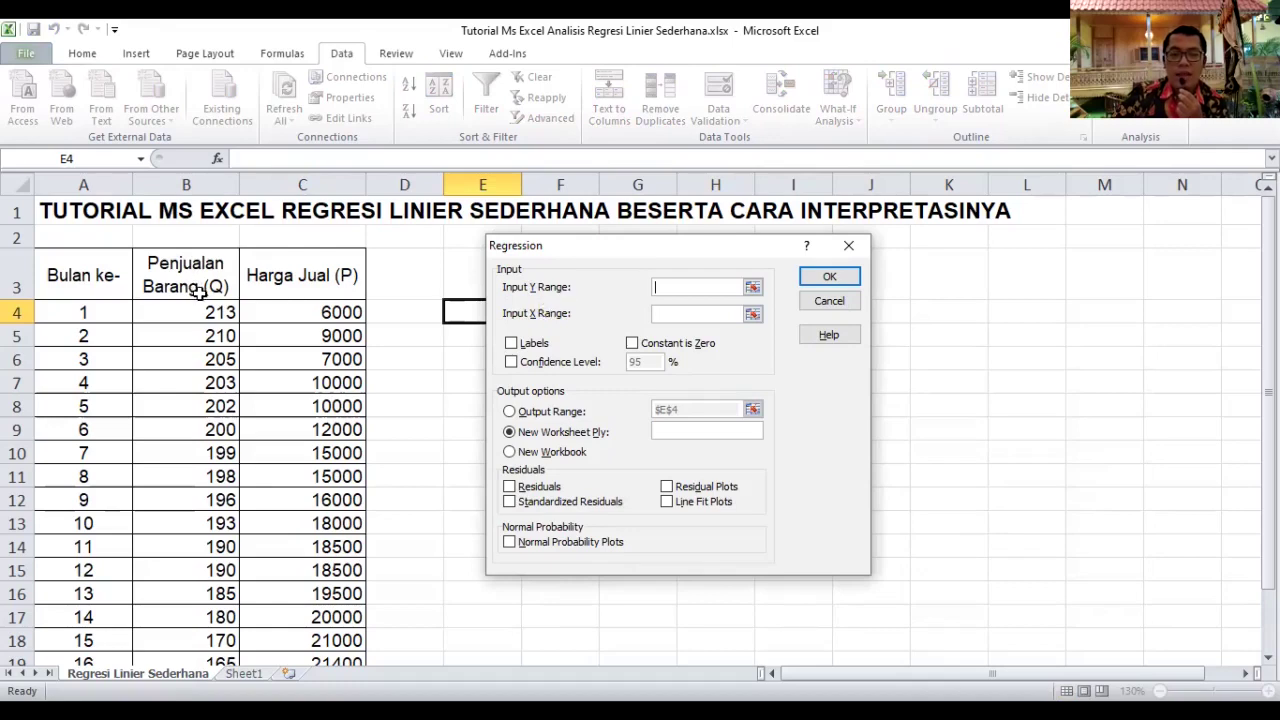
Set the regression's Y input range to the Penjualan Barang (Q) column including its header, $B$3:$B$23.
{"action": "left_click", "coordinate": [752, 288]}
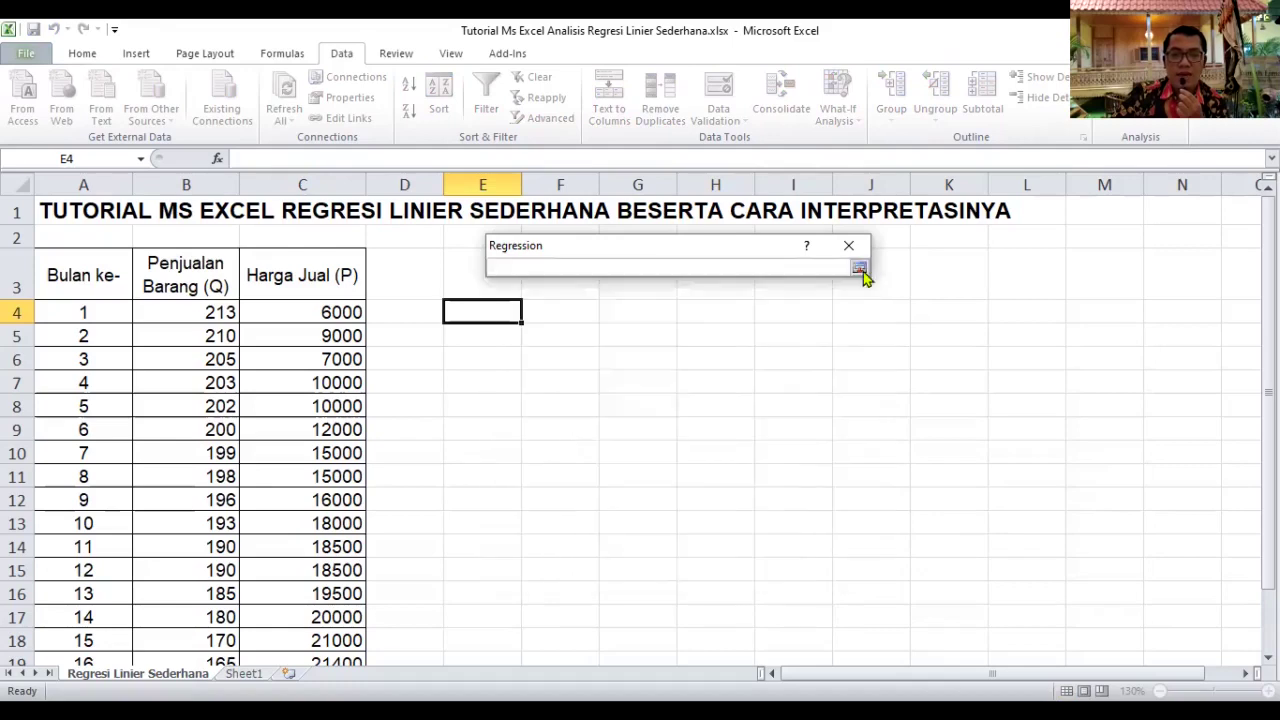
{"action": "left_click", "coordinate": [175, 272]}
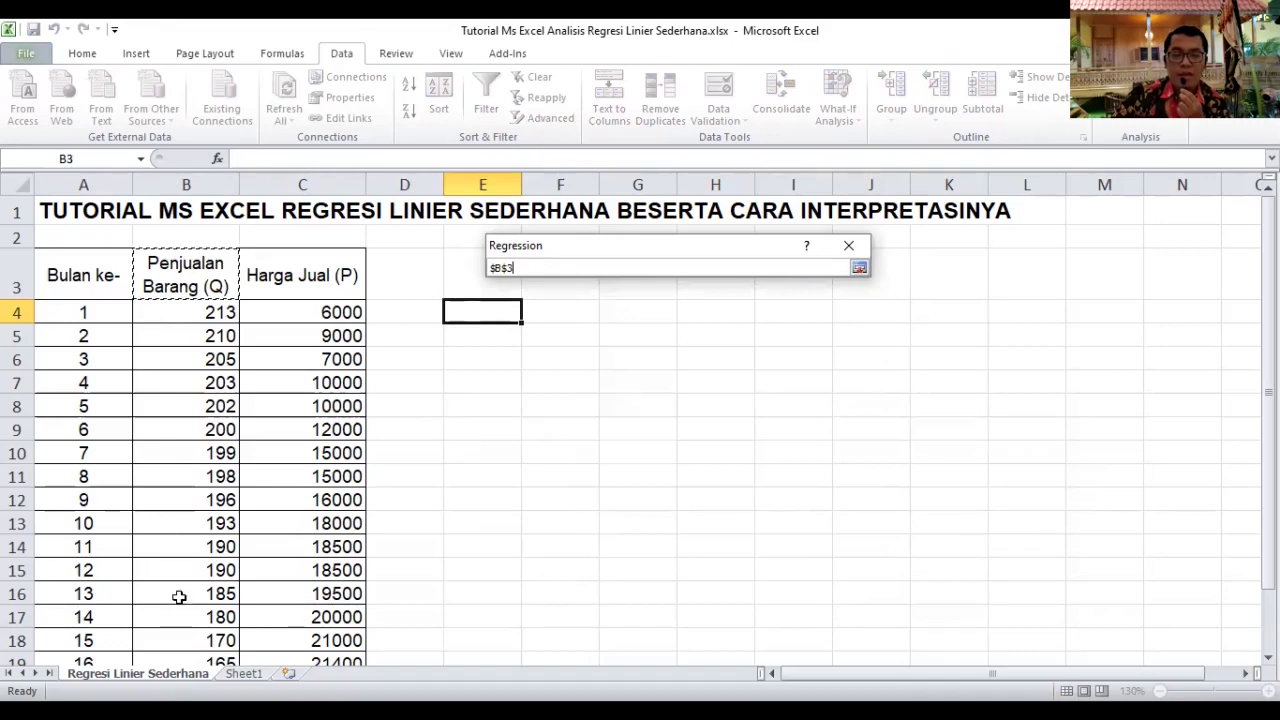
{"action": "key", "text": "ctrl+shift+Down"}
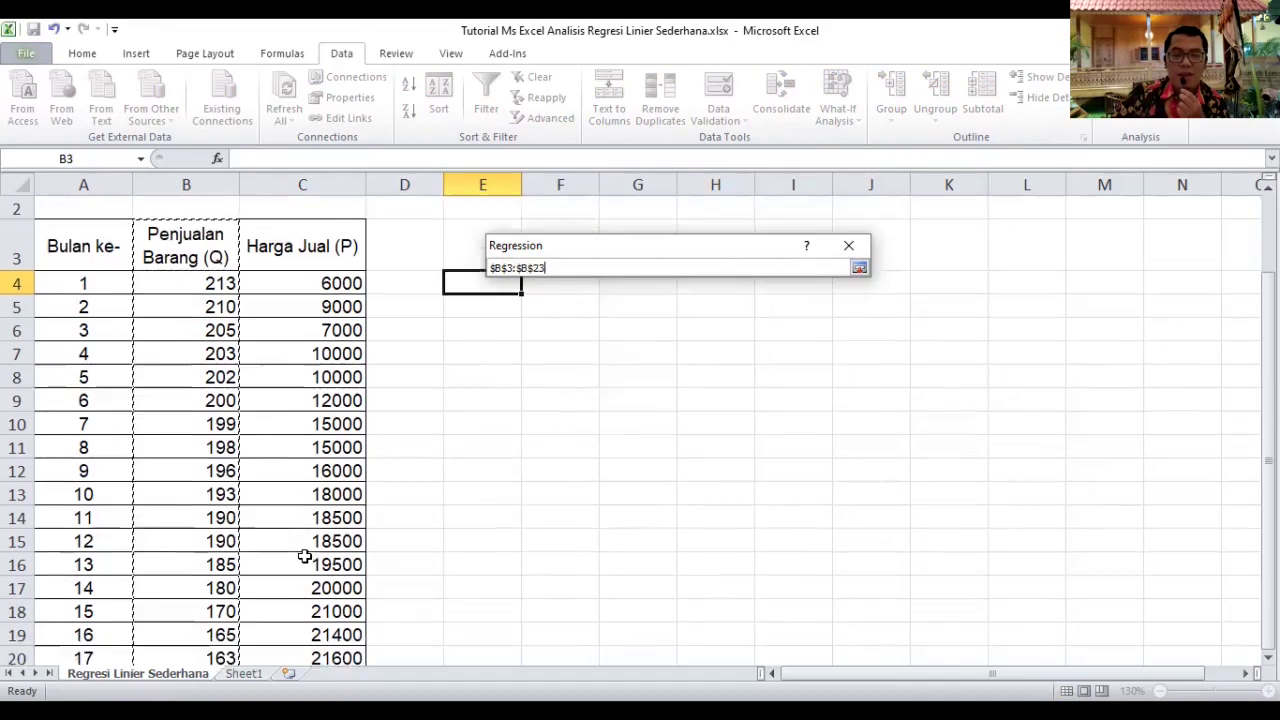
{"action": "scroll", "coordinate": [302, 550], "scroll_direction": "up", "scroll_amount": 1}
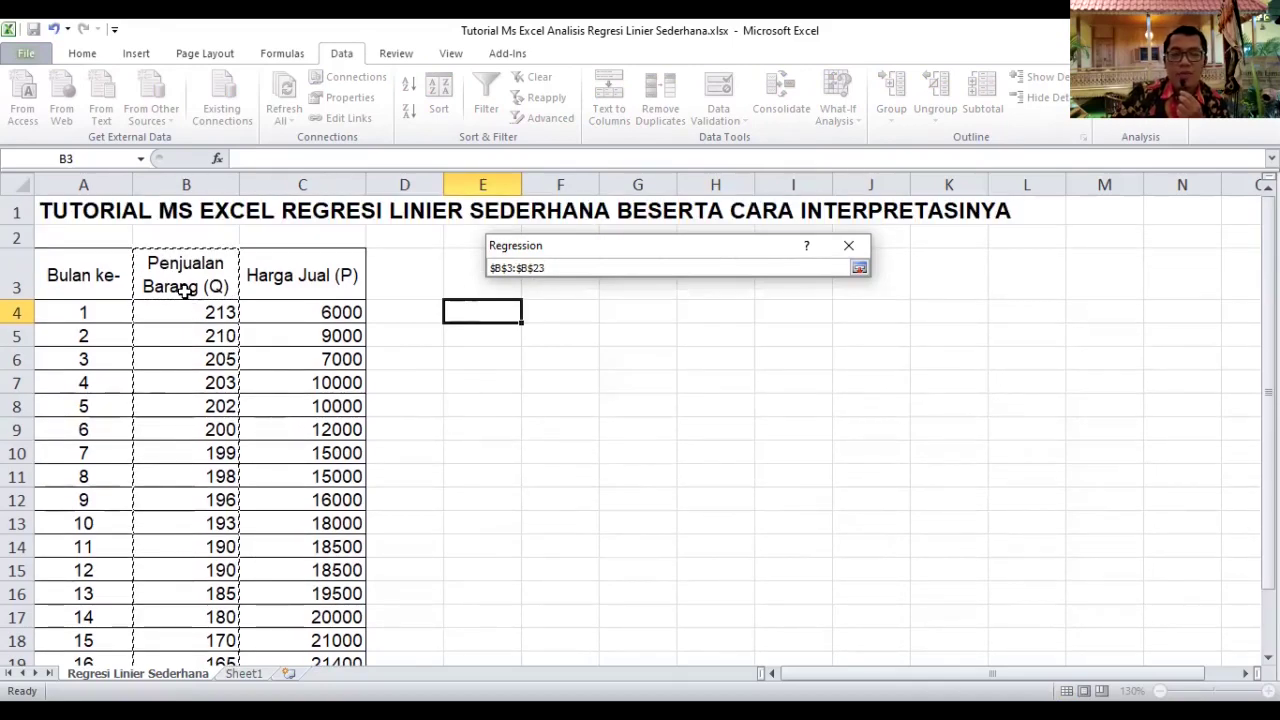
{"action": "scroll", "coordinate": [183, 288], "scroll_direction": "down", "scroll_amount": 1}
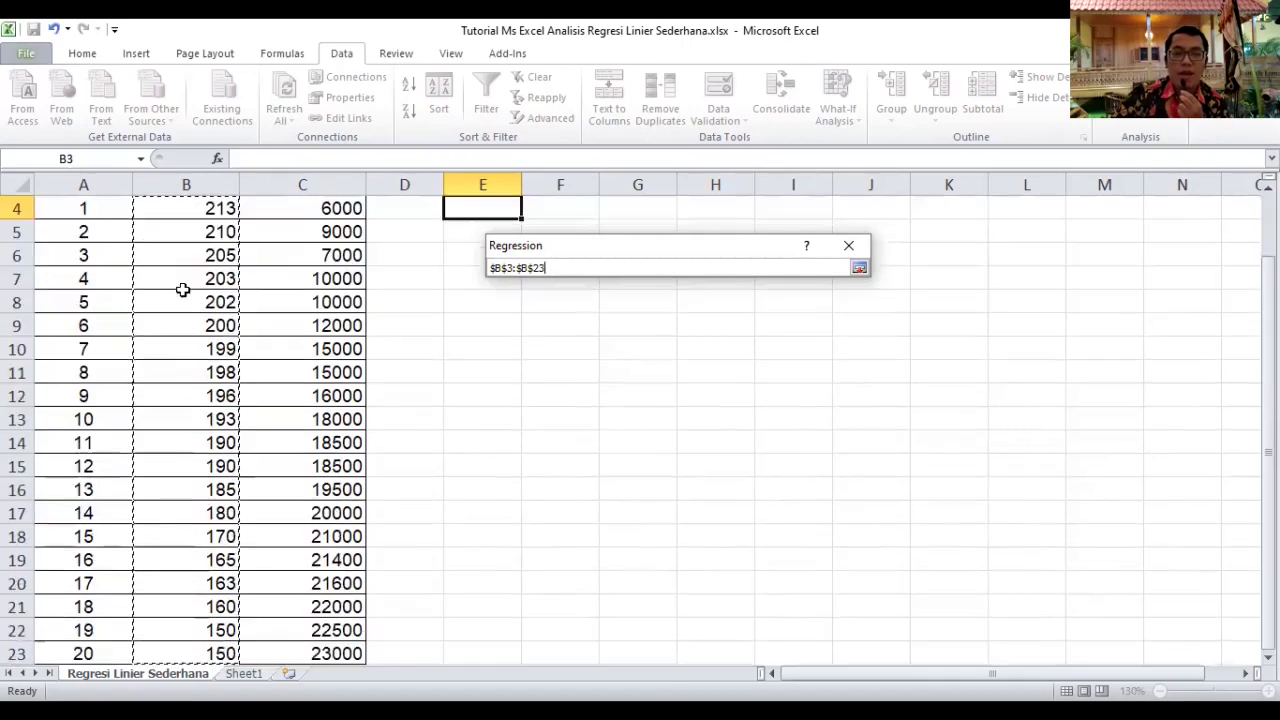
{"action": "scroll", "coordinate": [183, 290], "scroll_direction": "up", "scroll_amount": 1}
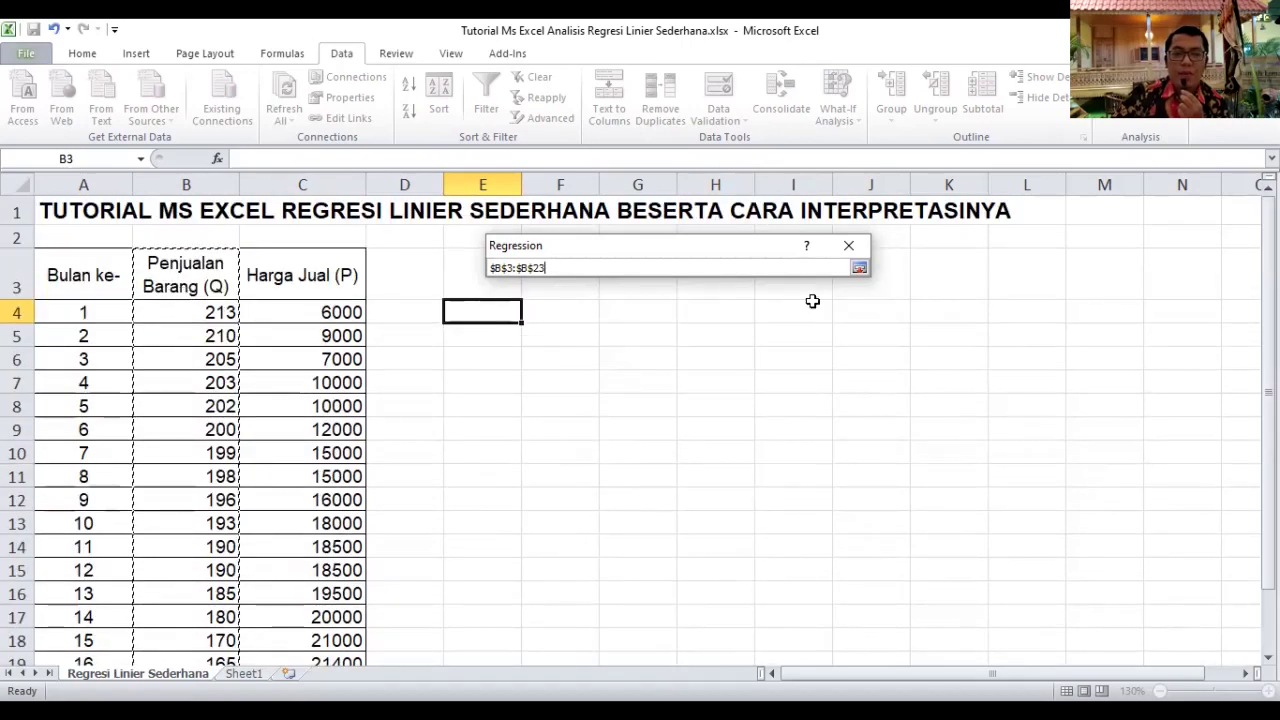
{"action": "left_click", "coordinate": [859, 270]}
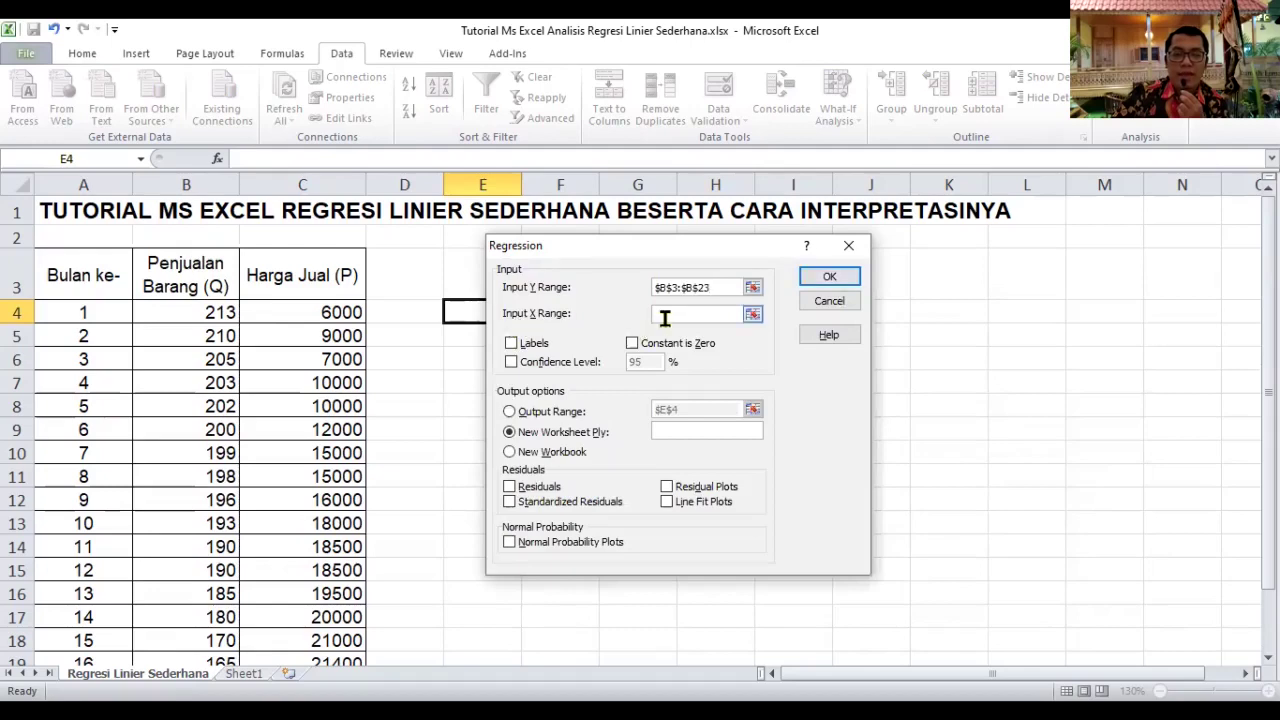
Set the regression's X input range to the Harga Jual (P) column including its header, $C$3:$C$23.
{"action": "left_click", "coordinate": [751, 315]}
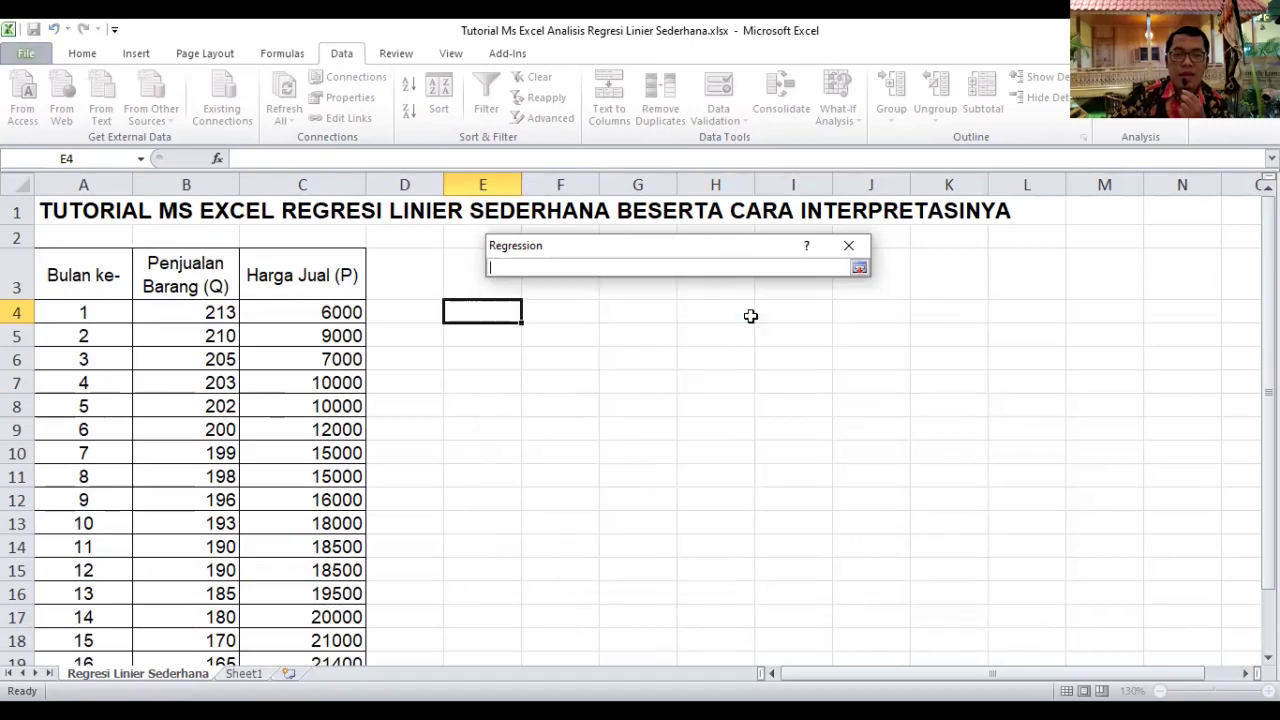
{"action": "left_click", "coordinate": [322, 280]}
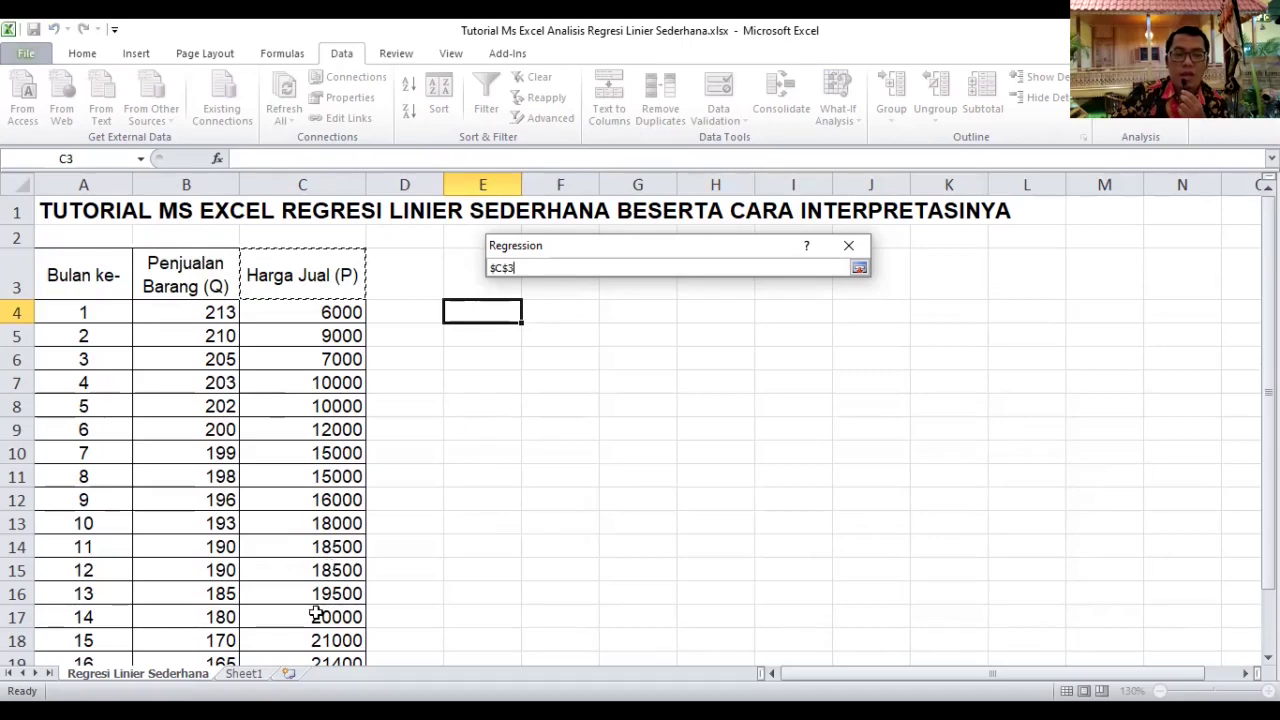
{"action": "key", "text": "ctrl+shift+Down"}
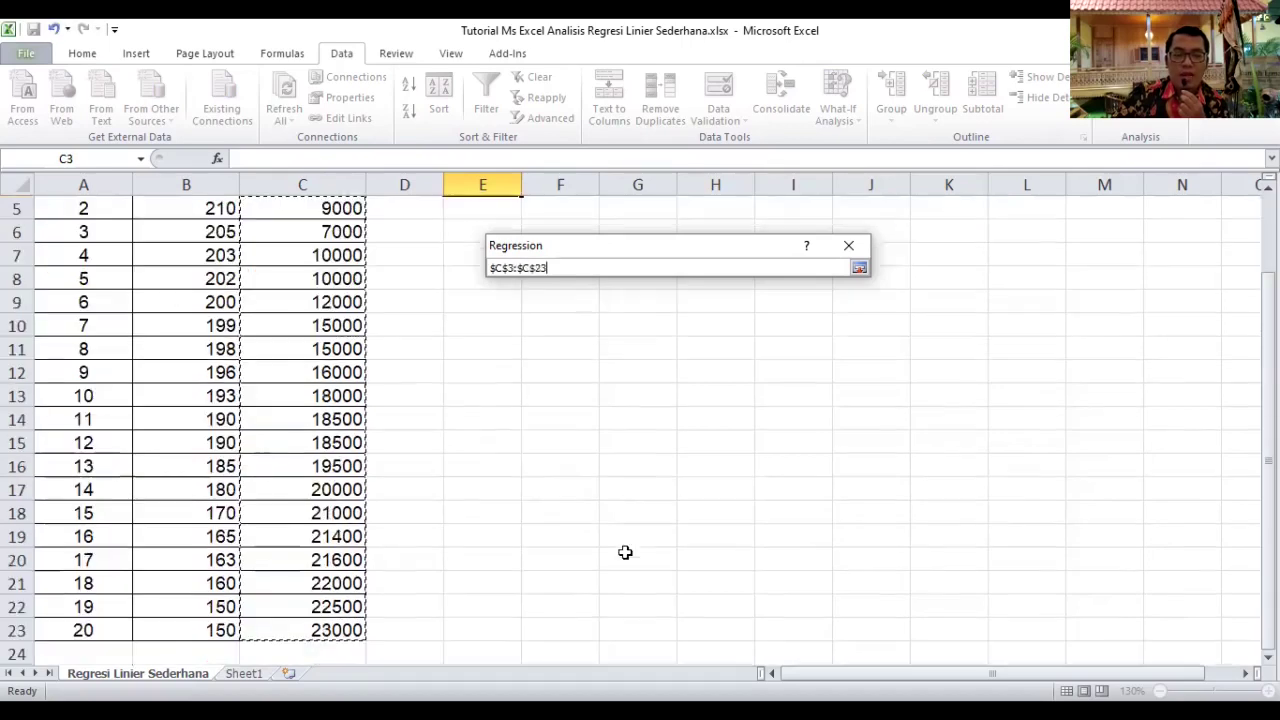
{"action": "scroll", "coordinate": [848, 280], "scroll_direction": "up", "scroll_amount": 2}
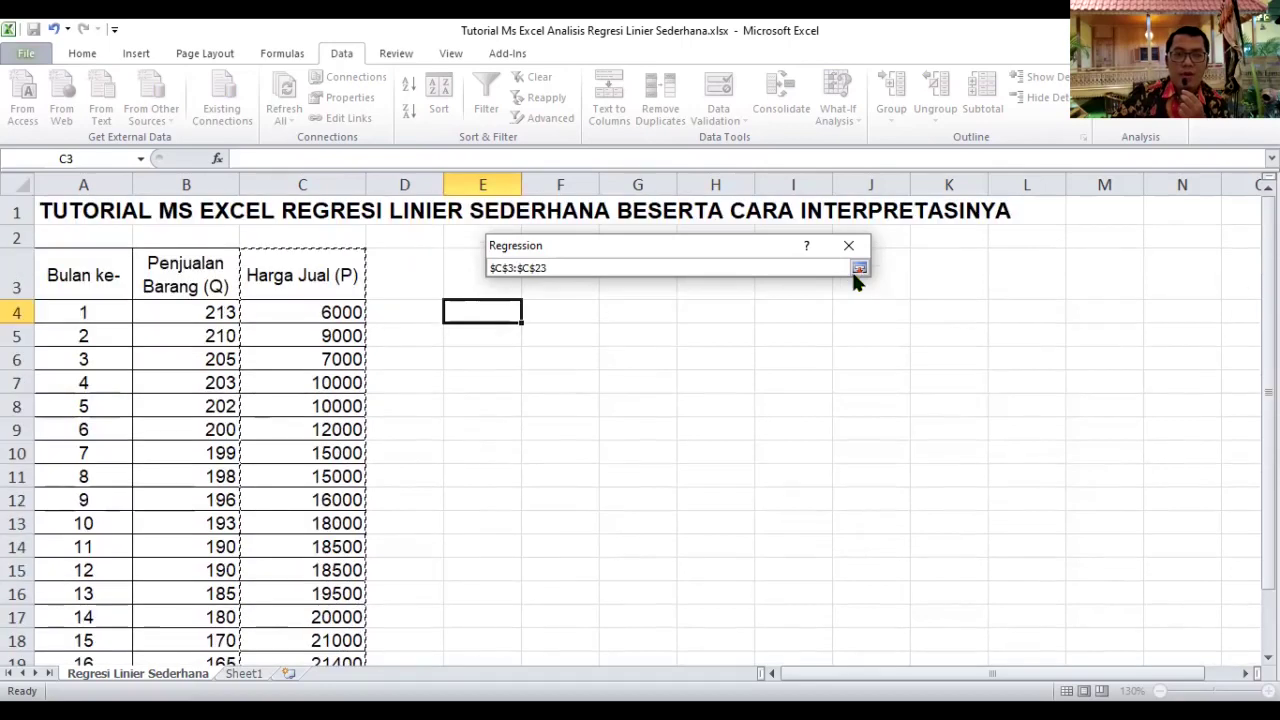
{"action": "key", "text": "Return"}
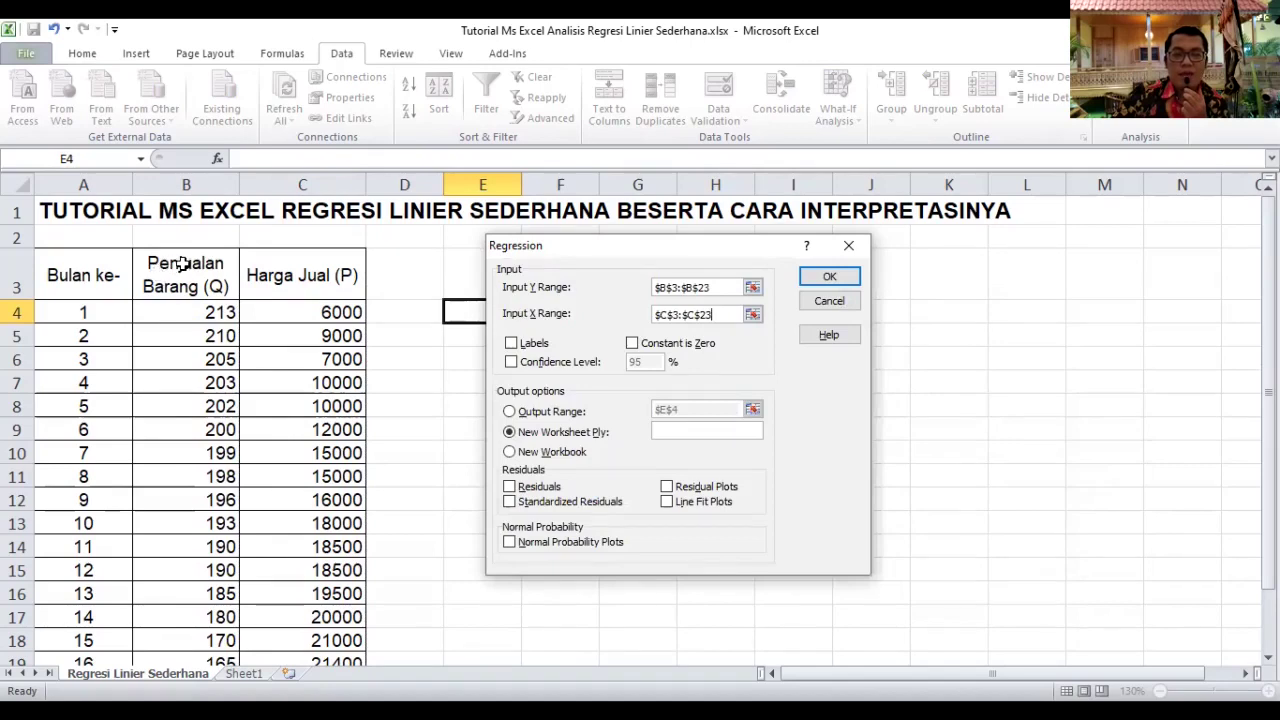
Enable Labels and a 95% Confidence Level for the regression.
{"action": "left_click", "coordinate": [515, 344]}
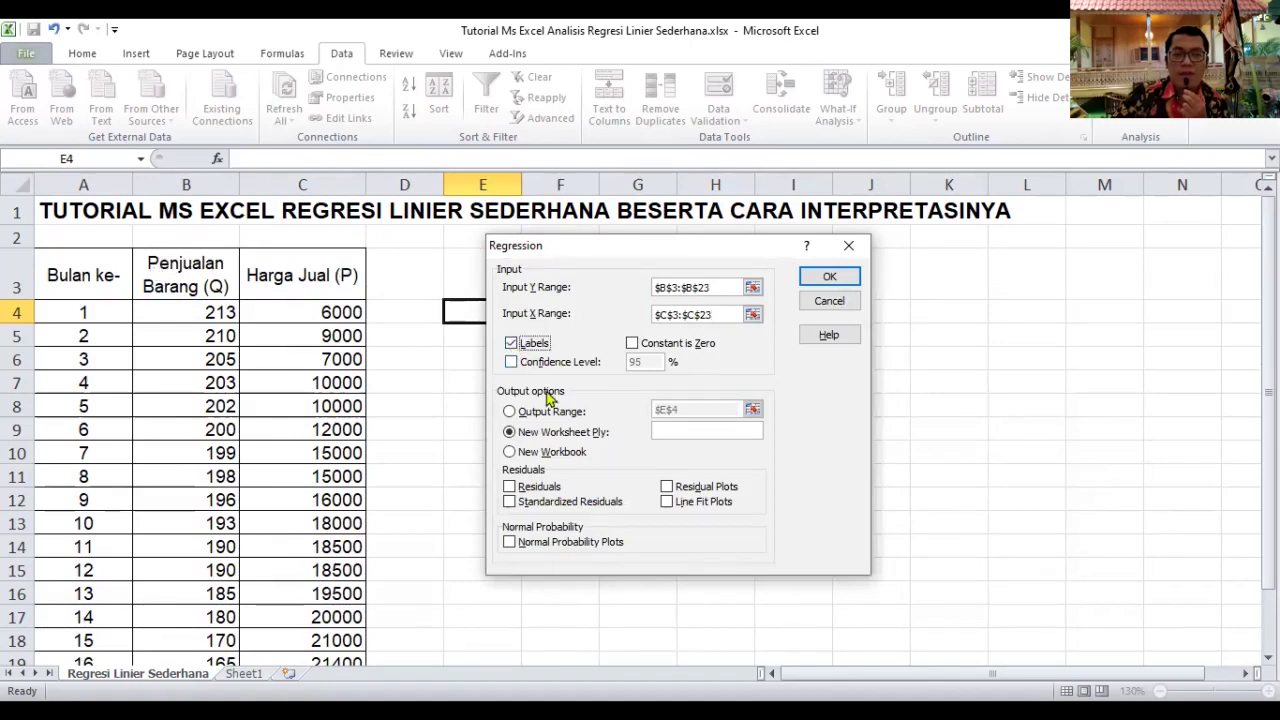
{"action": "left_click", "coordinate": [511, 362]}
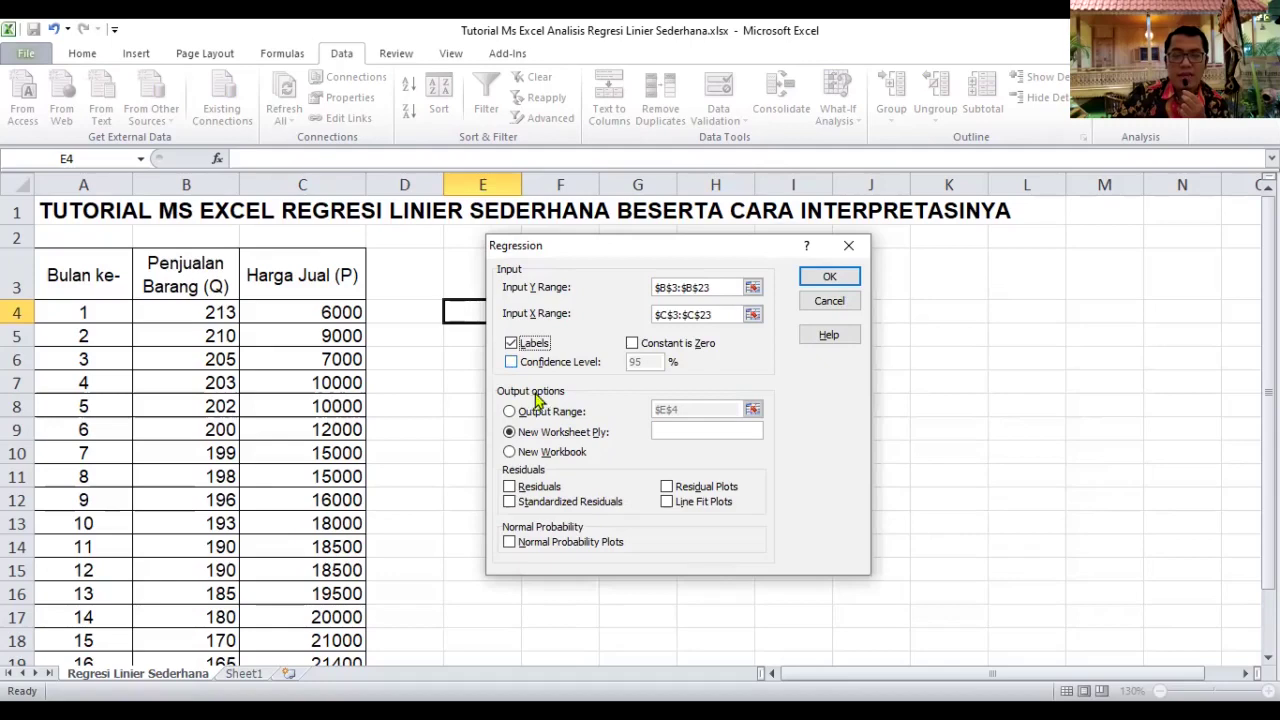
{"action": "key", "text": "alt+y"}
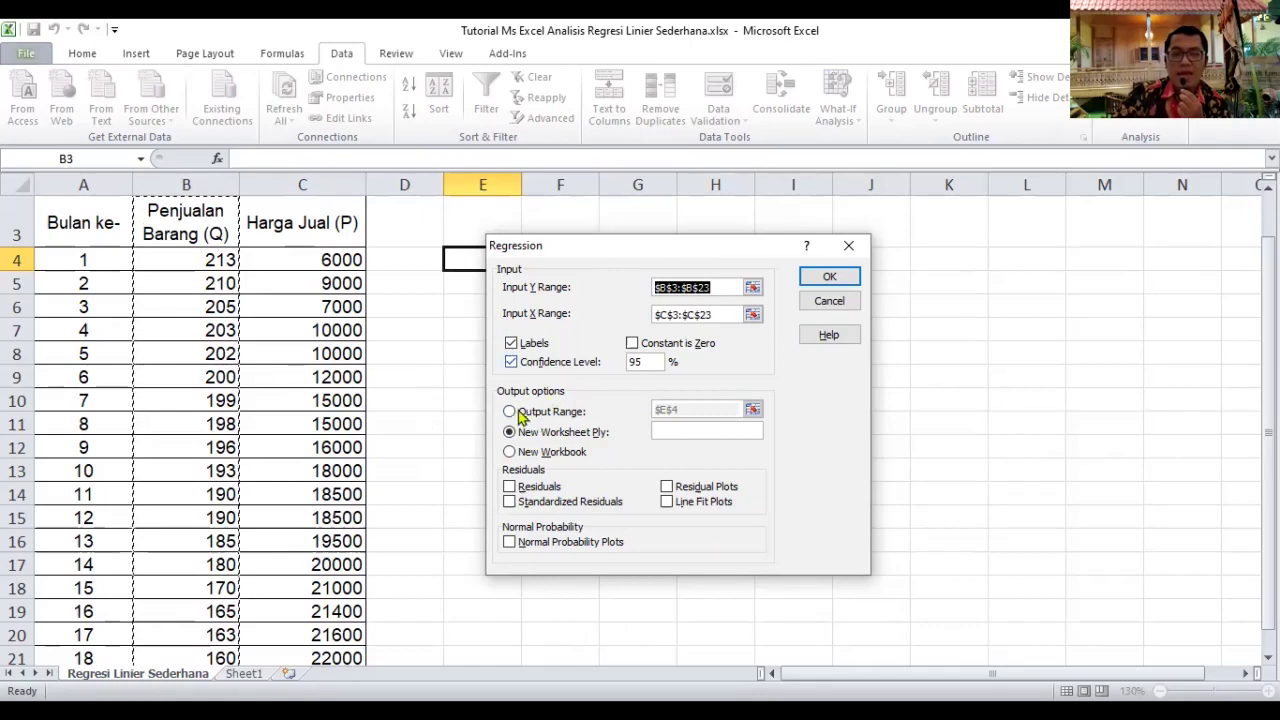
Set the output range to cell $E$4 on the current sheet and run the regression.
{"action": "left_click", "coordinate": [745, 411]}
{"action": "left_click_drag", "start_coordinate": [452, 259], "coordinate": [449, 260]}
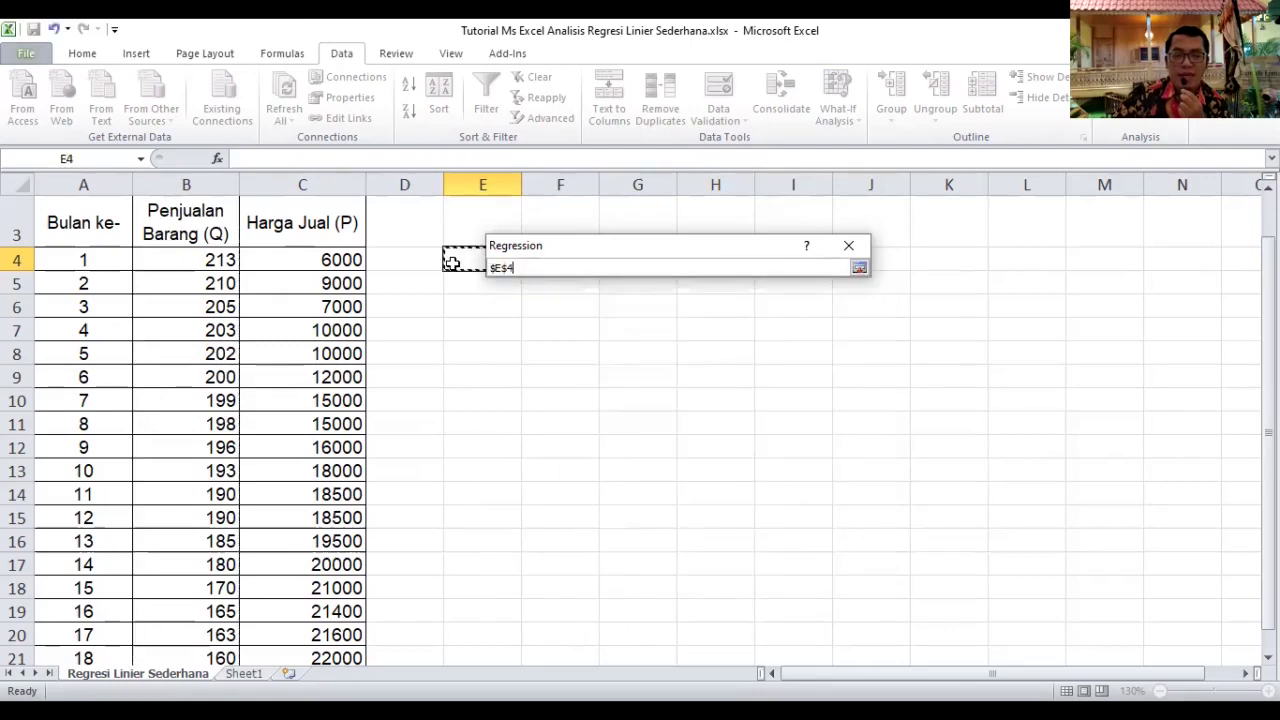
{"action": "left_click", "coordinate": [859, 270]}
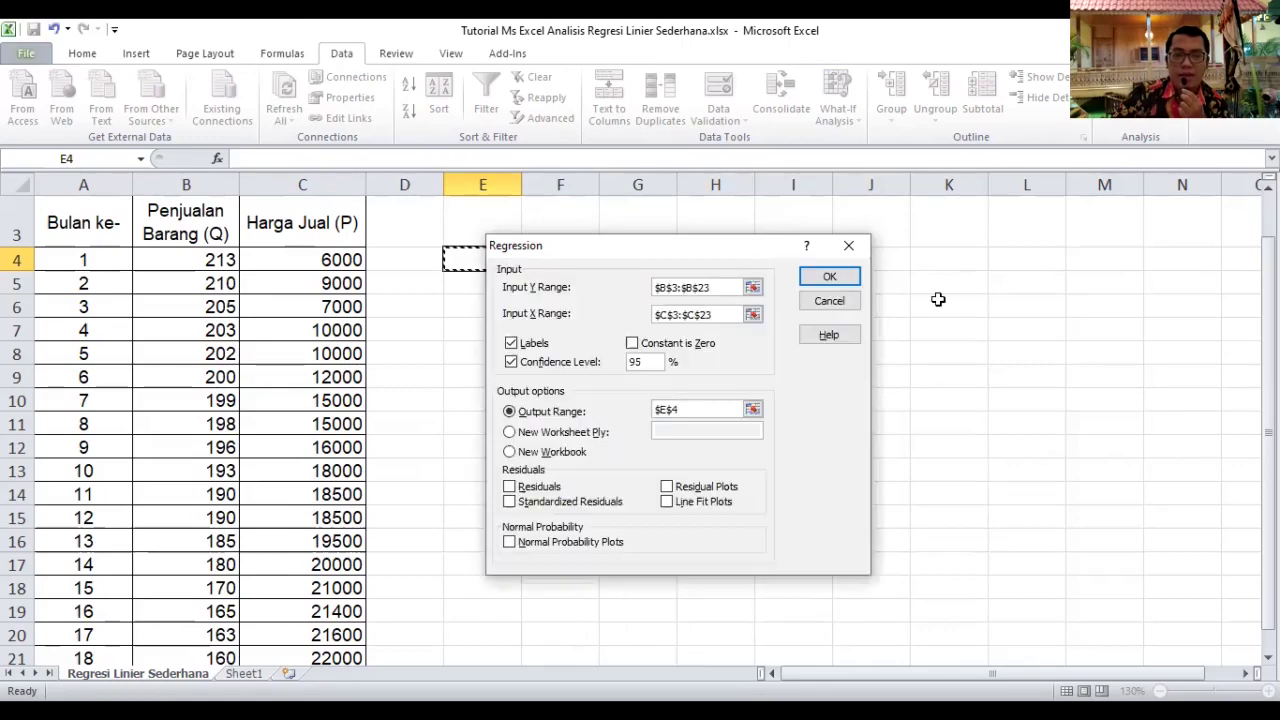
{"action": "left_click", "coordinate": [846, 280]}
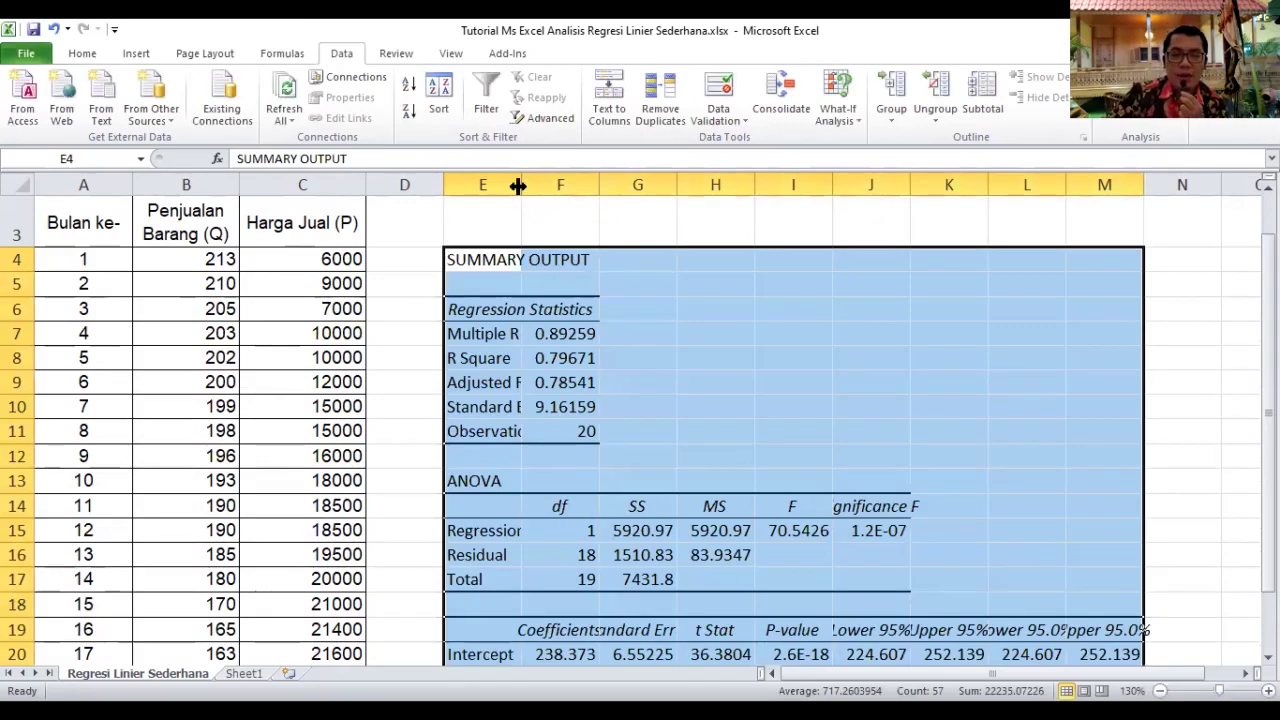
Autofit columns E, F, G, I and J to the regression output and deselect the output block.
{"action": "double_click", "coordinate": [521, 178]}
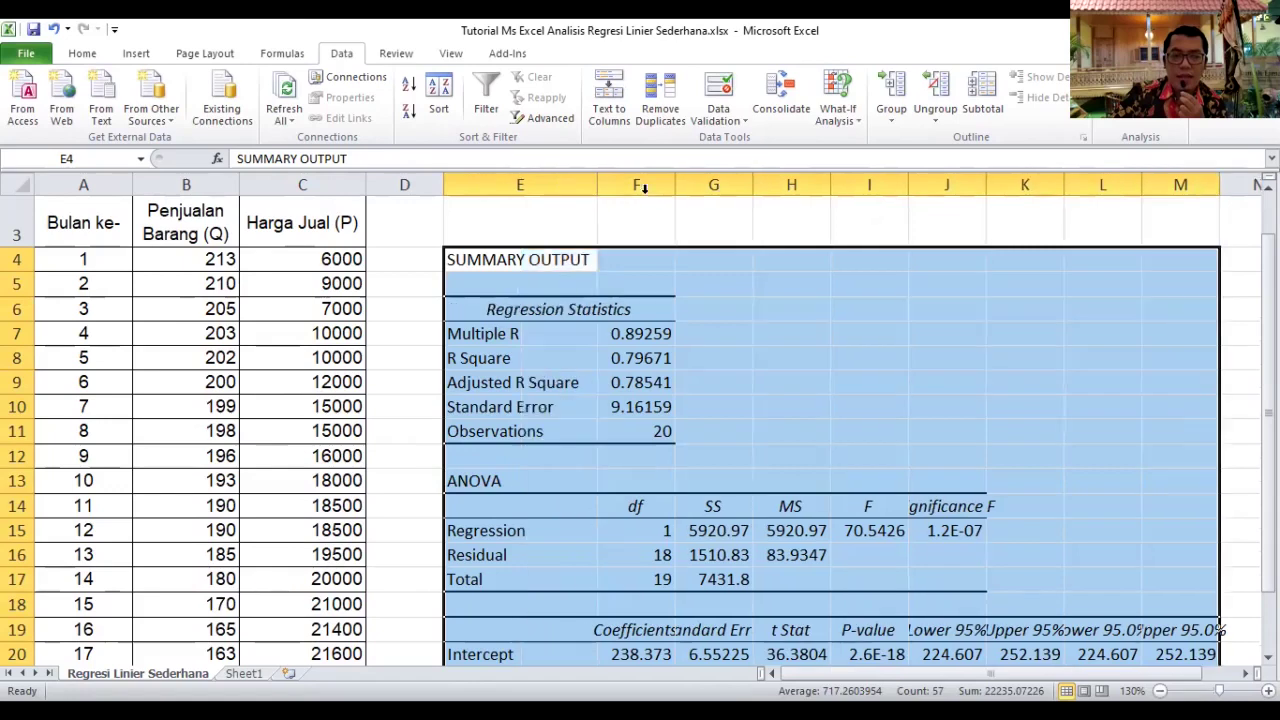
{"action": "double_click", "coordinate": [674, 184]}
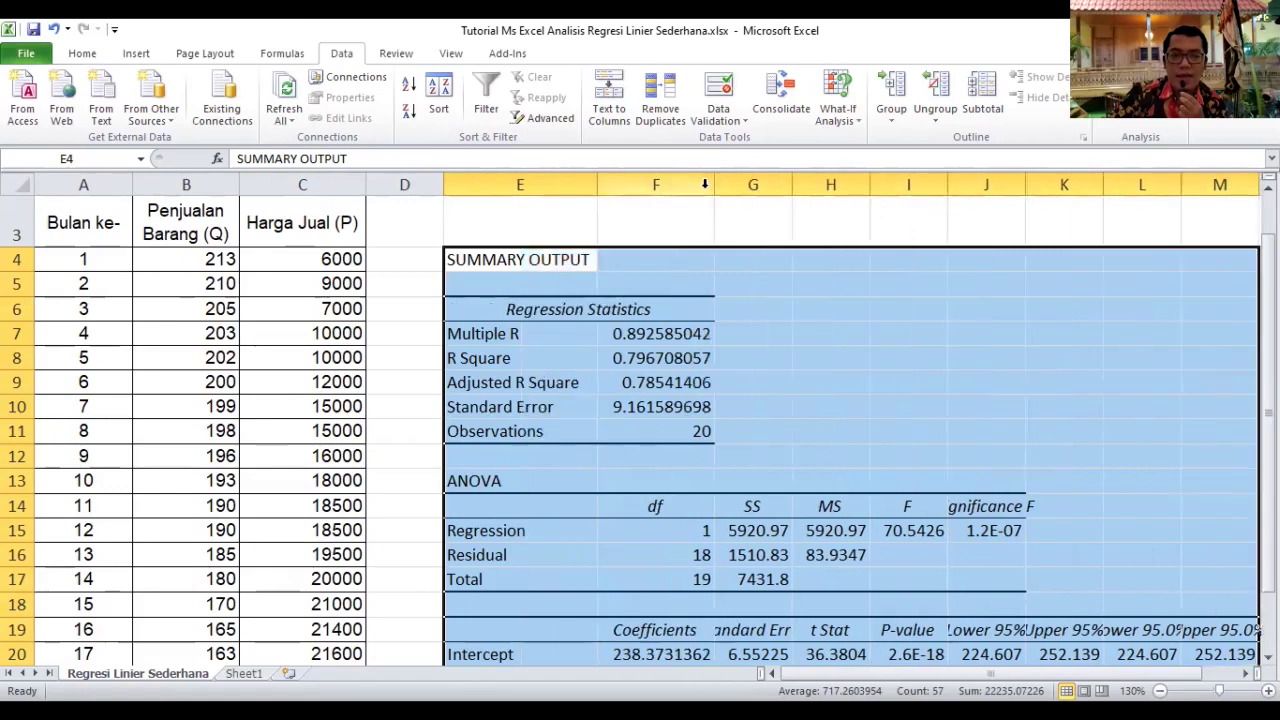
{"action": "double_click", "coordinate": [791, 178]}
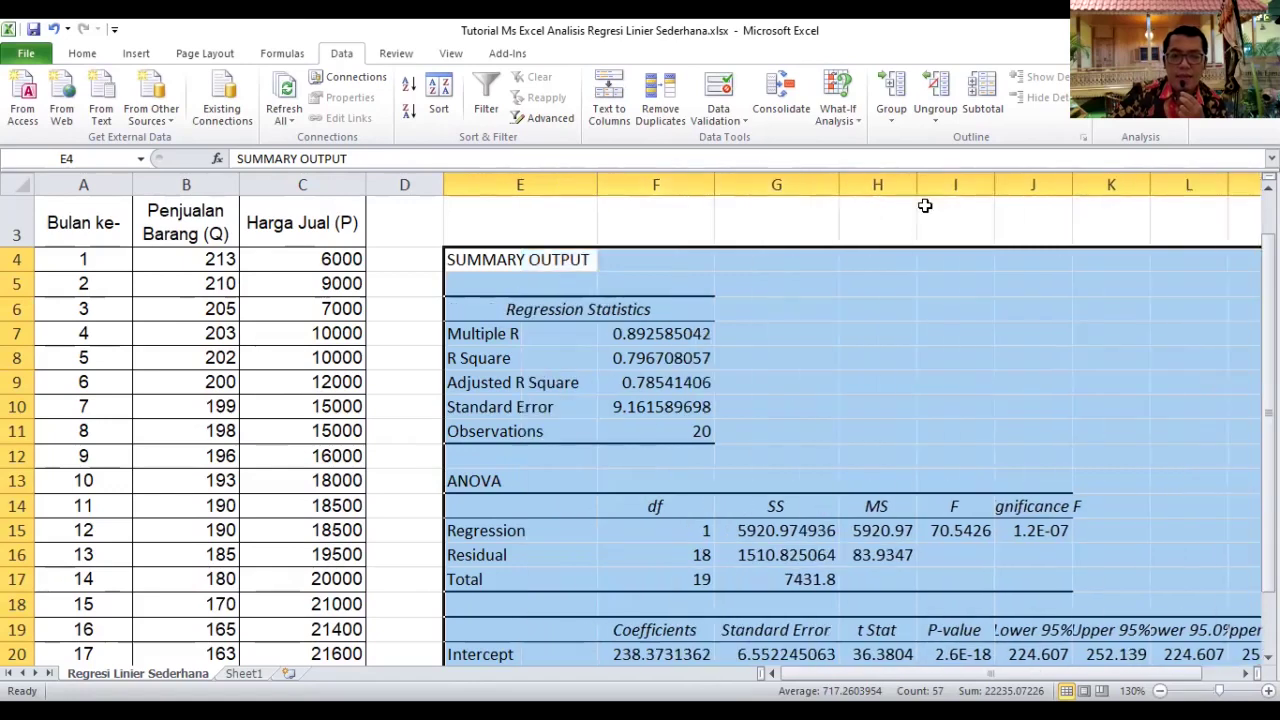
{"action": "double_click", "coordinate": [994, 184]}
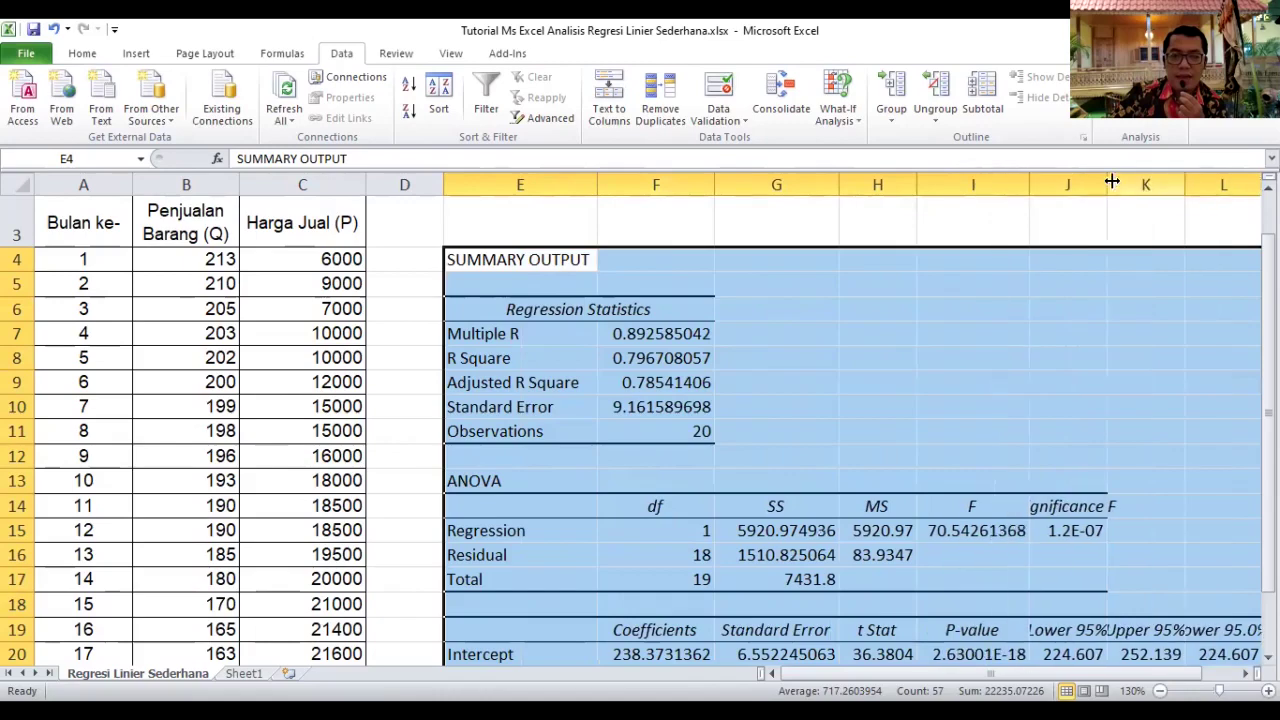
{"action": "double_click", "coordinate": [1113, 184]}
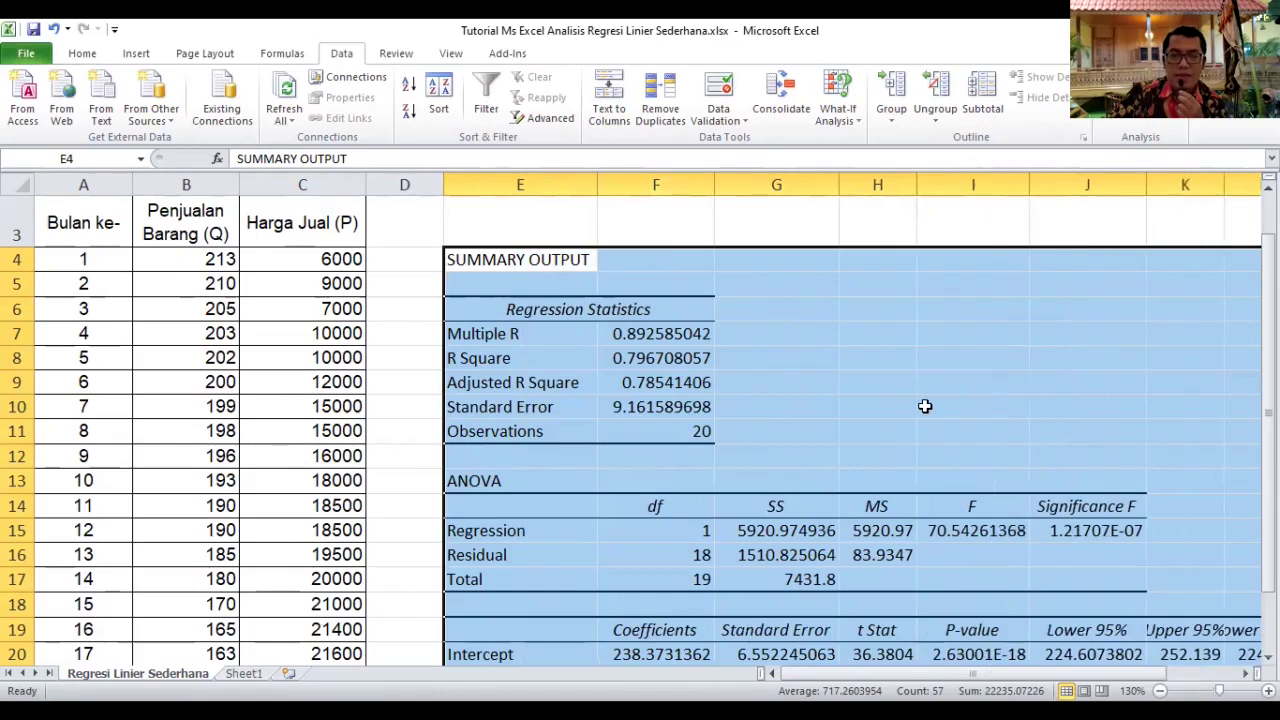
{"action": "left_click", "coordinate": [928, 407]}
Examine the regression statistics, ANOVA and coefficient tables across the full width of the summary output.
{"action": "scroll", "coordinate": [931, 420], "scroll_direction": "down", "scroll_amount": 1}
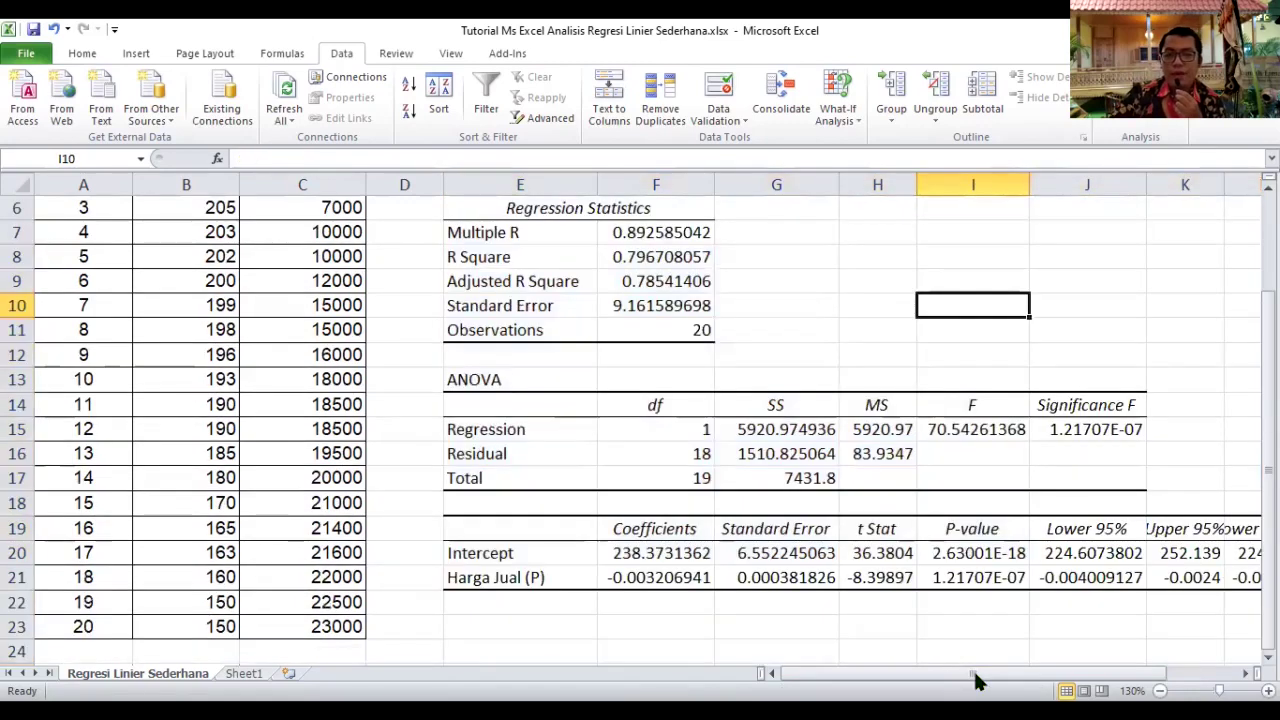
{"action": "left_click_drag", "start_coordinate": [978, 676], "coordinate": [1097, 540]}
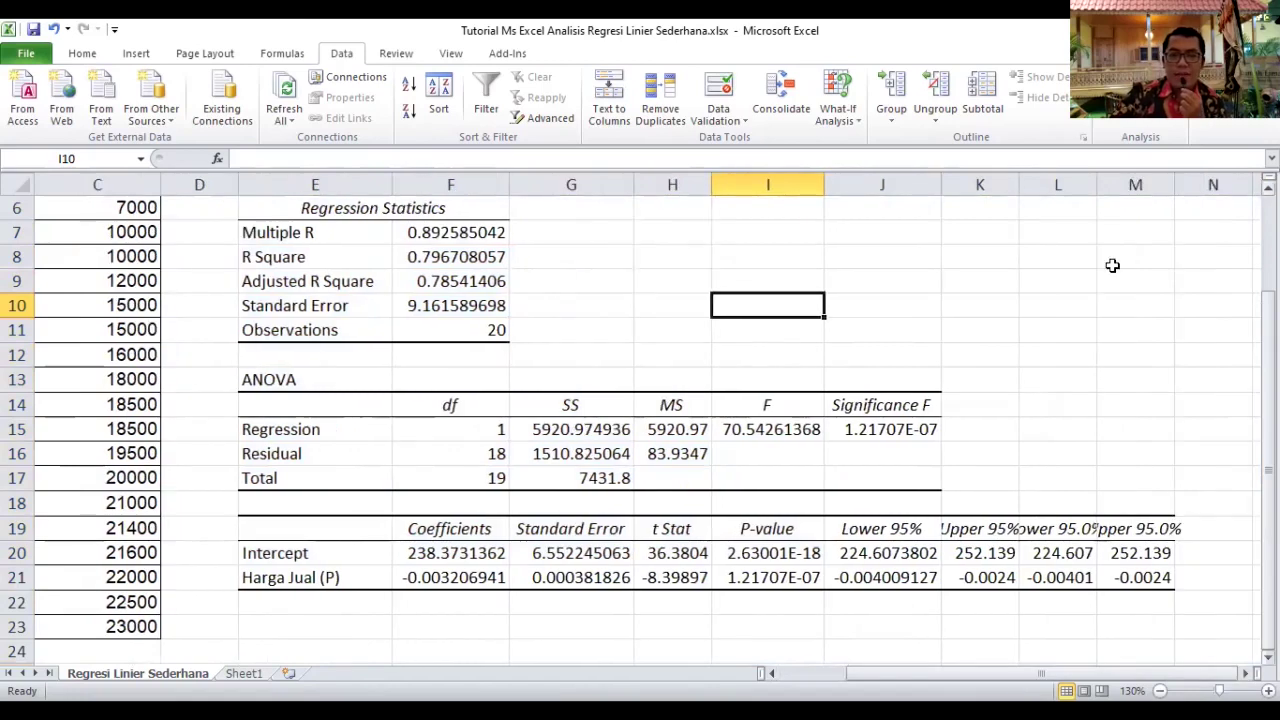
{"action": "scroll", "coordinate": [1112, 265], "scroll_direction": "up", "scroll_amount": 1}
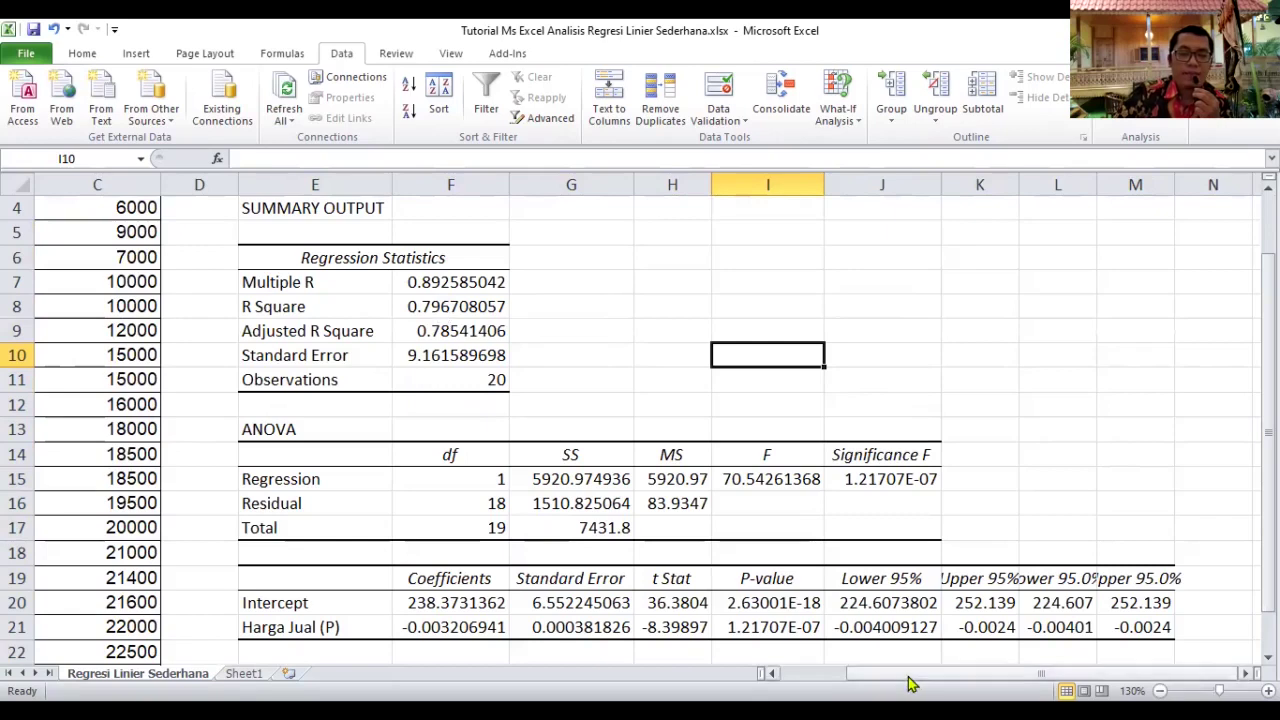
Examine the regression statistics, then the F and Significance F values of the Regression row in the ANOVA table.
{"action": "left_click", "coordinate": [838, 673]}
{"action": "scroll", "coordinate": [477, 538], "scroll_direction": "up", "scroll_amount": 1}
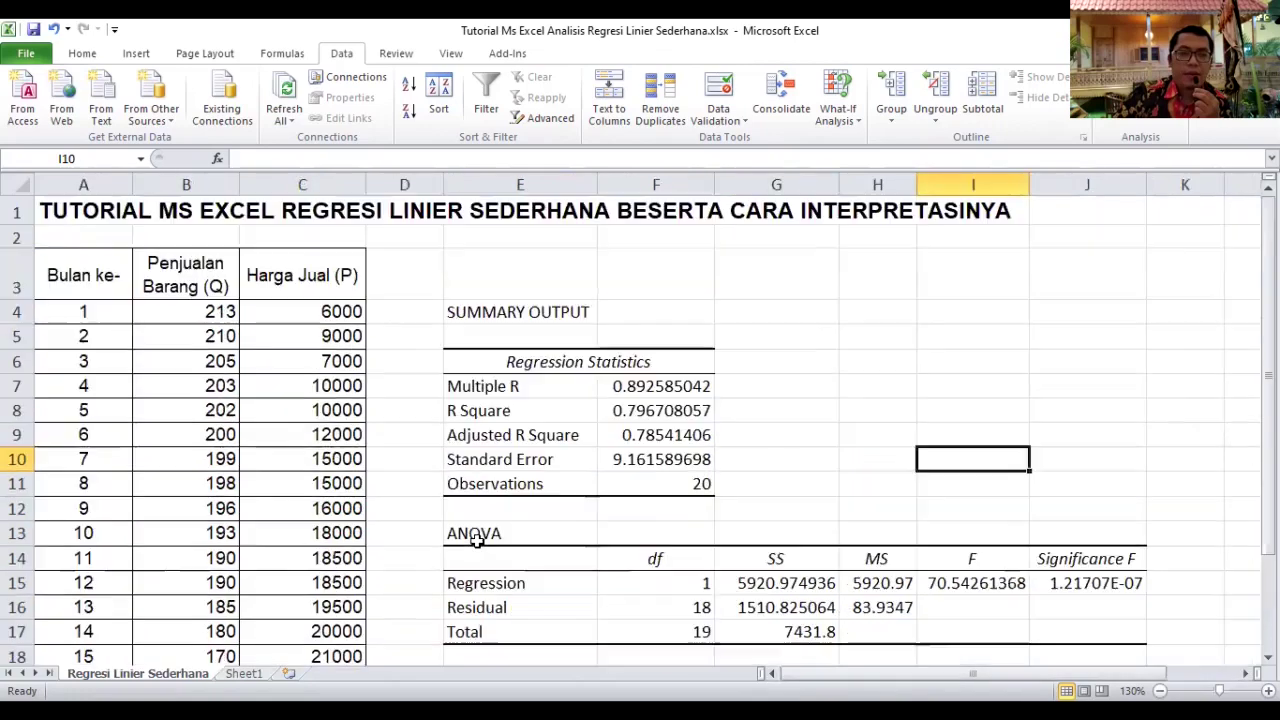
{"action": "scroll", "coordinate": [477, 538], "scroll_direction": "down", "scroll_amount": 1}
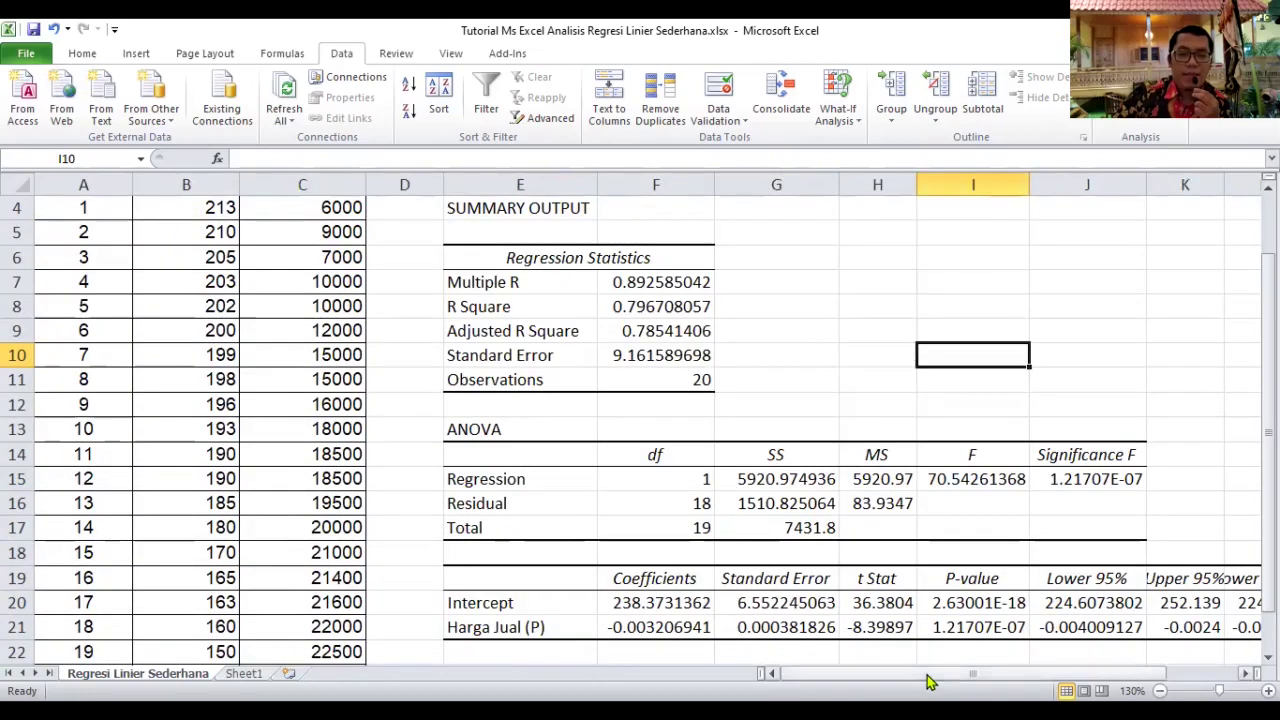
{"action": "scroll", "coordinate": [565, 420], "scroll_direction": "right", "scroll_amount": 1}
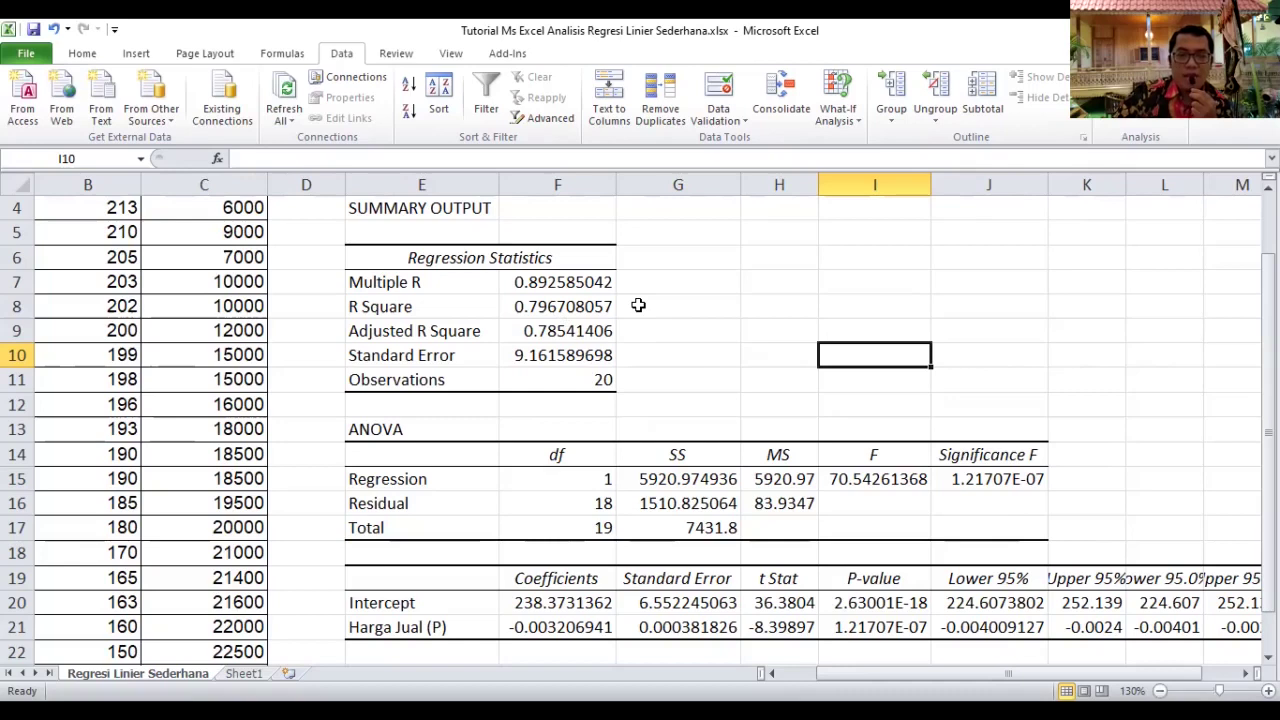
{"action": "scroll", "coordinate": [638, 305], "scroll_direction": "down", "scroll_amount": 1}
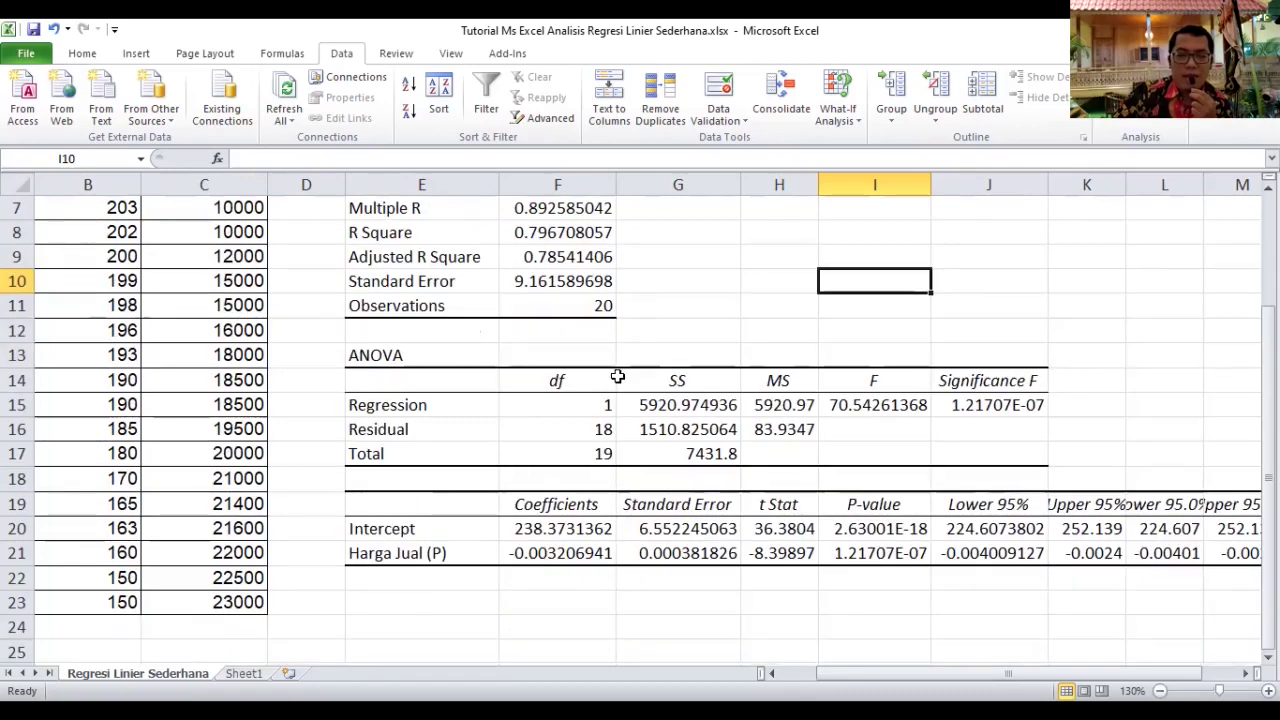
{"action": "left_click", "coordinate": [868, 416]}
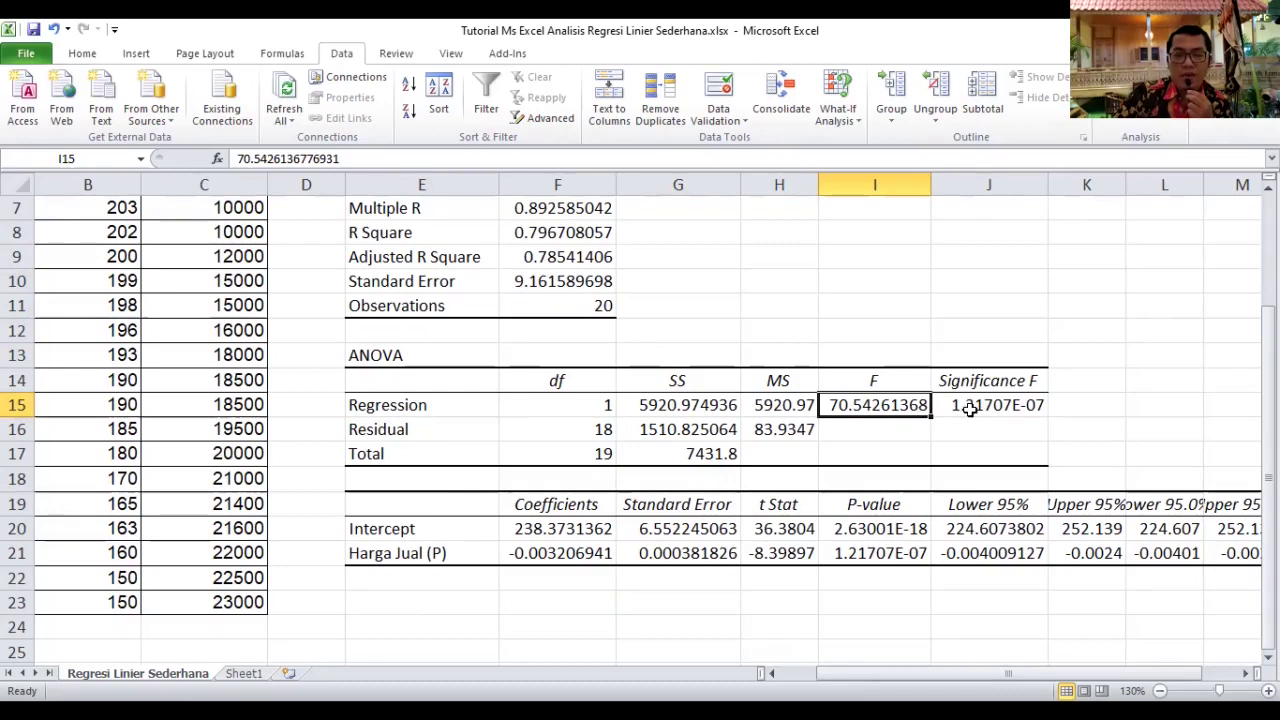
{"action": "key", "text": "Right"}
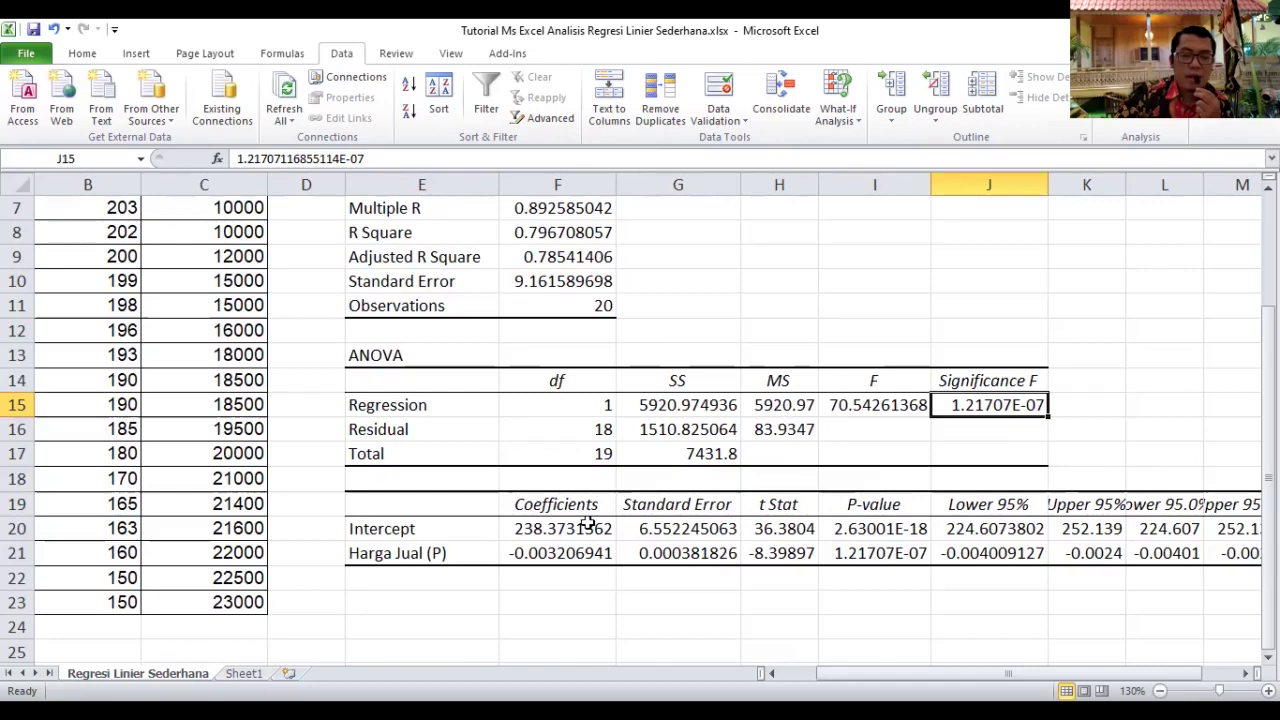
Inspect the coefficient and t Stat of Harga Jual (P) and the Intercept coefficient in the coefficients table.
{"action": "scroll", "coordinate": [590, 527], "scroll_direction": "down", "scroll_amount": 1}
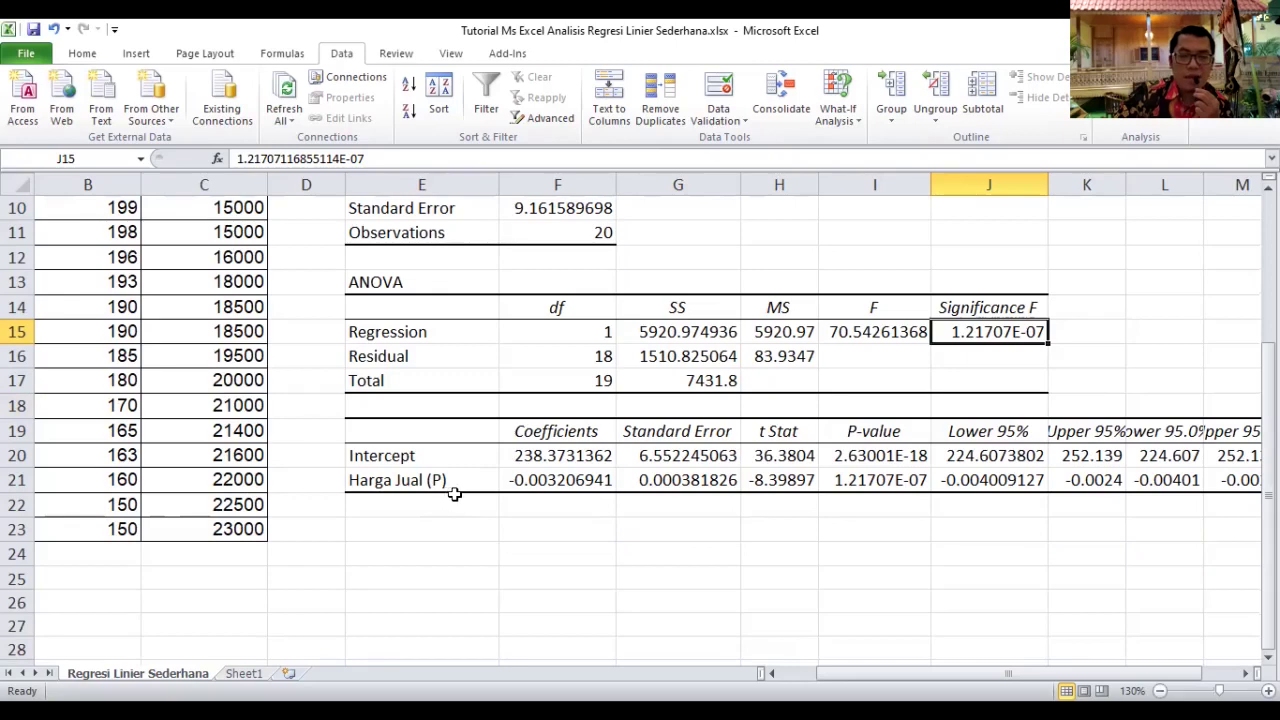
{"action": "left_click", "coordinate": [526, 489]}
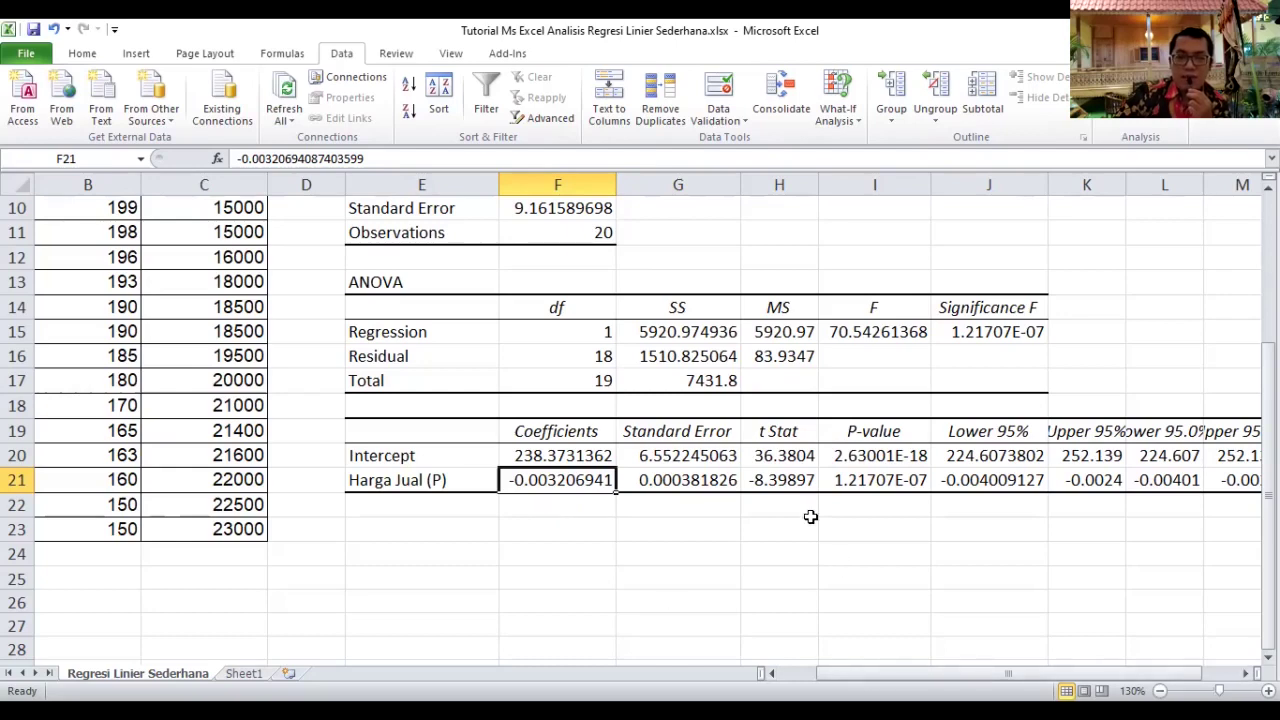
{"action": "left_click", "coordinate": [774, 494]}
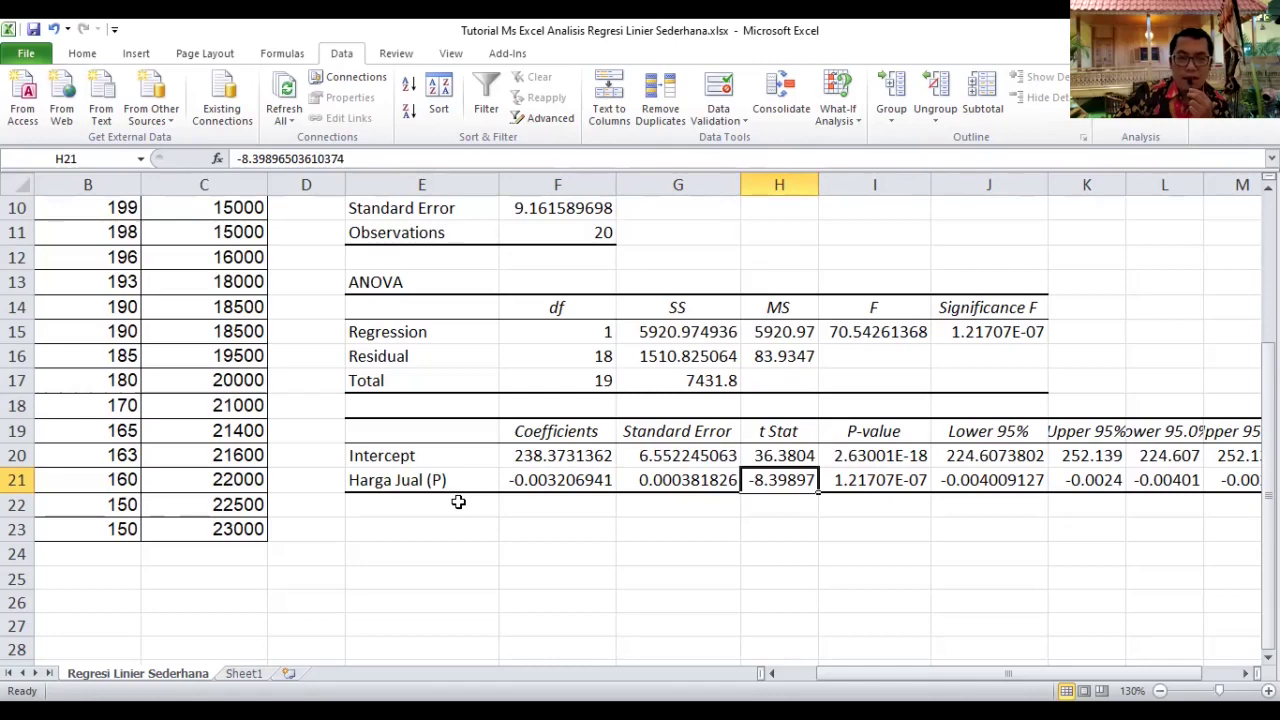
{"action": "left_click", "coordinate": [449, 532]}
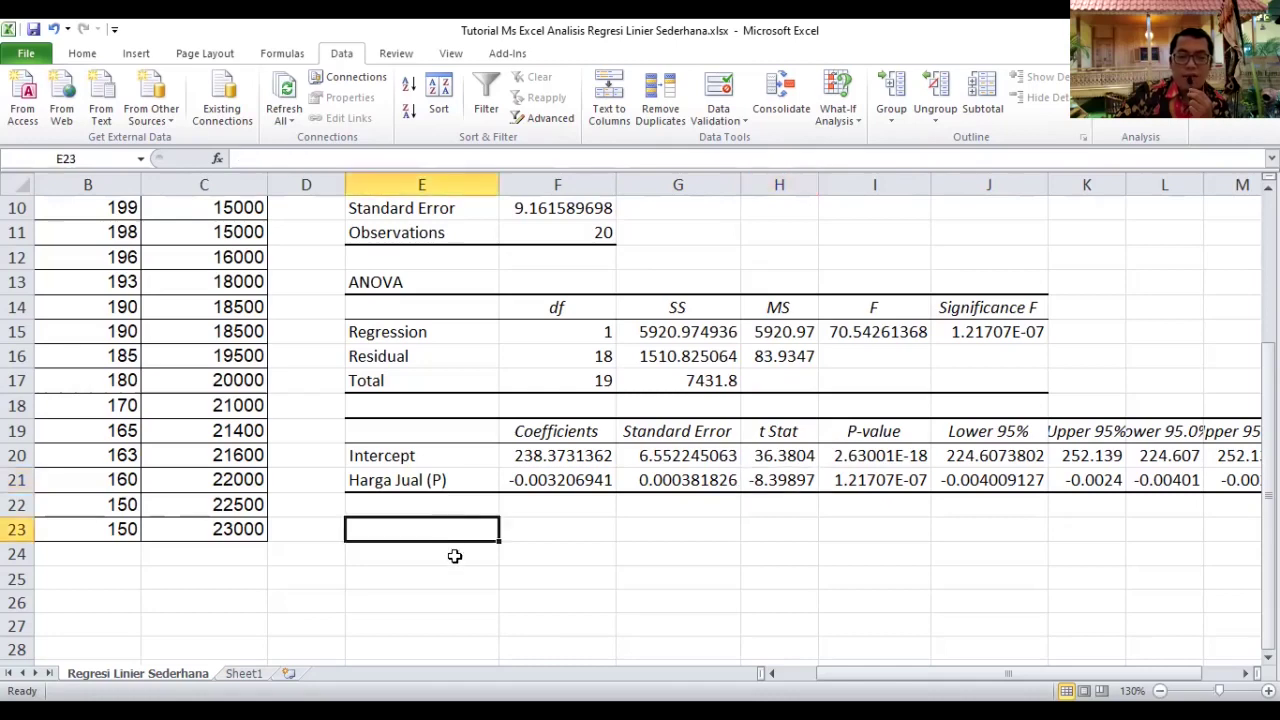
{"action": "left_click", "coordinate": [454, 556]}
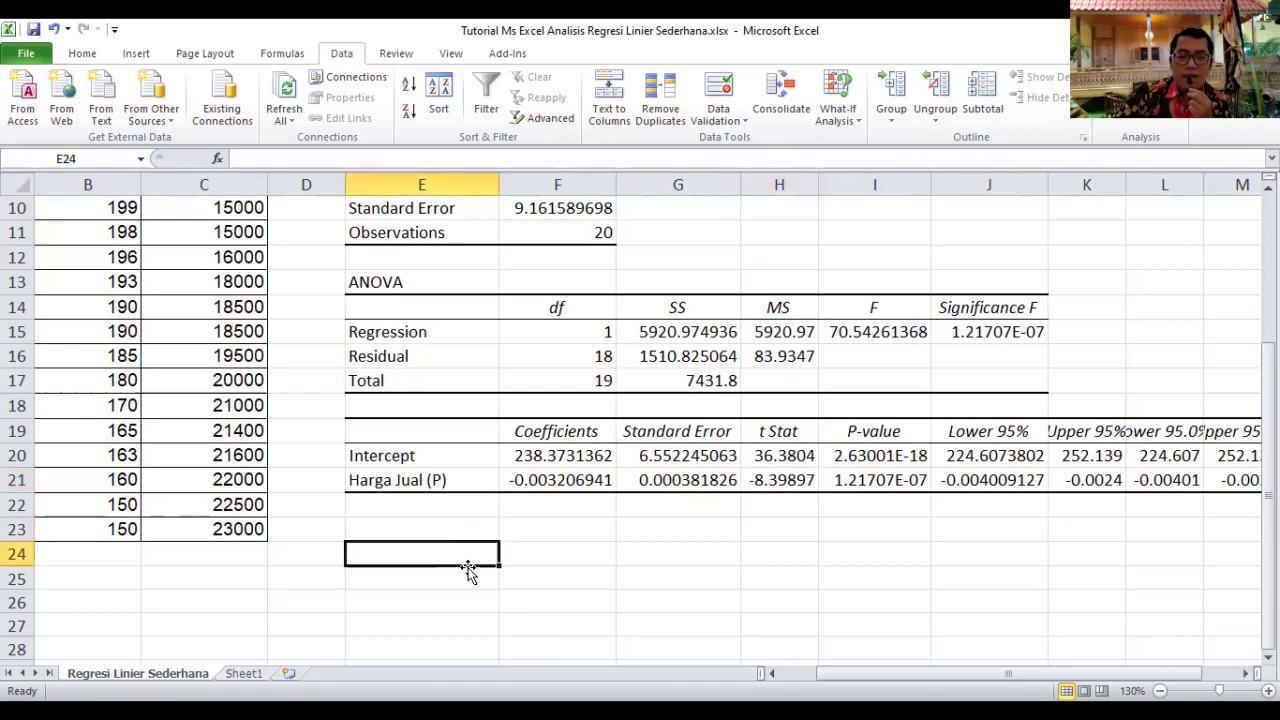
{"action": "left_click", "coordinate": [538, 458]}
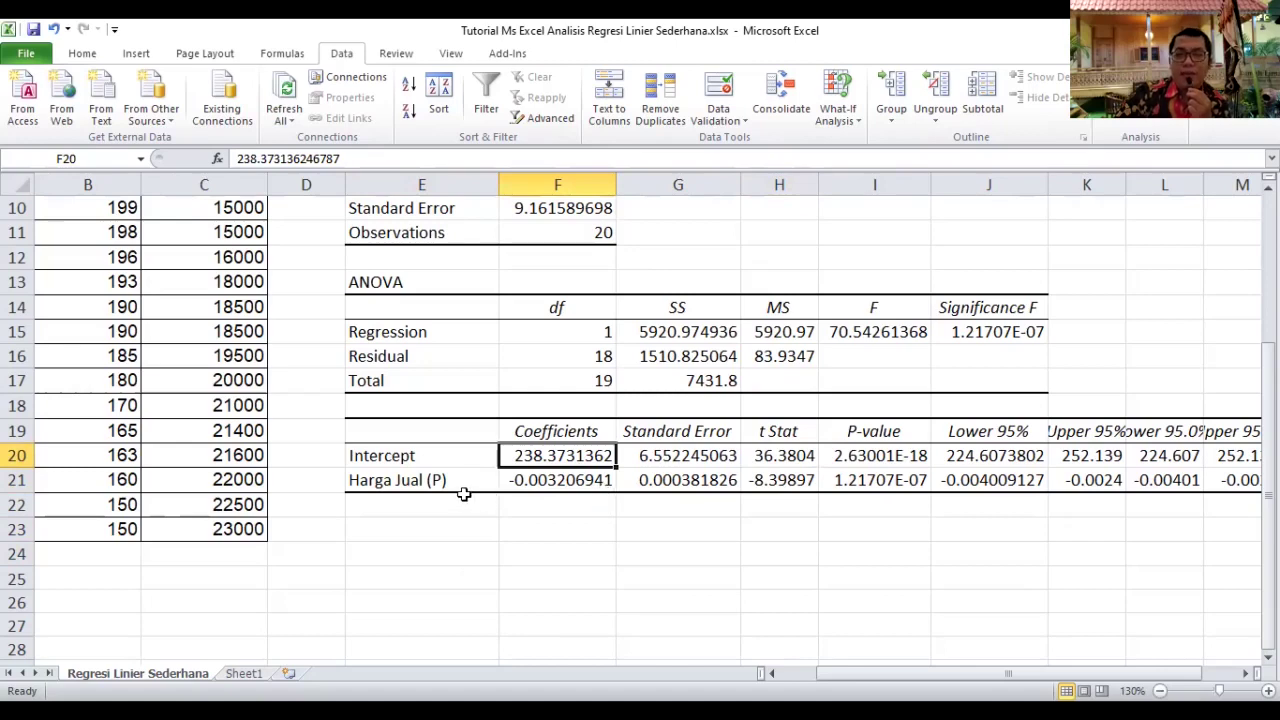
Write the regression equation Q=238.373-0.0032P as text in cell F24, below the coefficients table, and reselect that cell.
{"action": "left_click", "coordinate": [524, 560]}
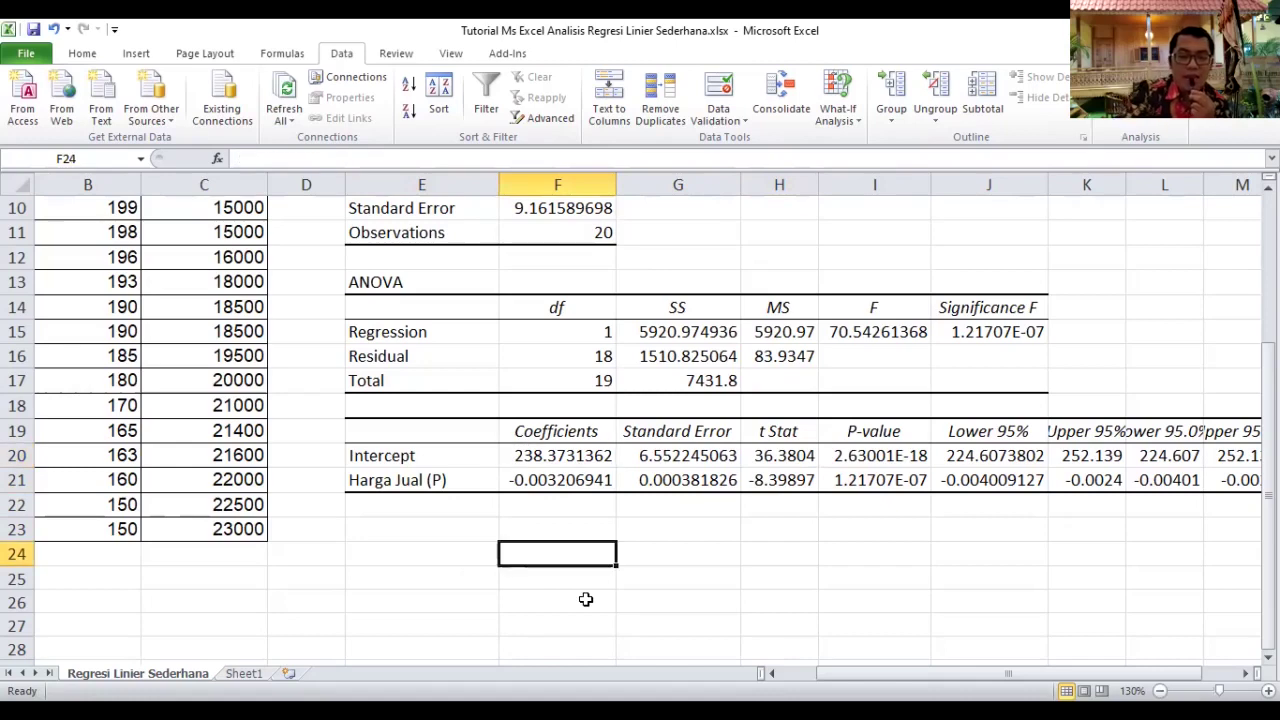
{"action": "type", "text": "Q"}
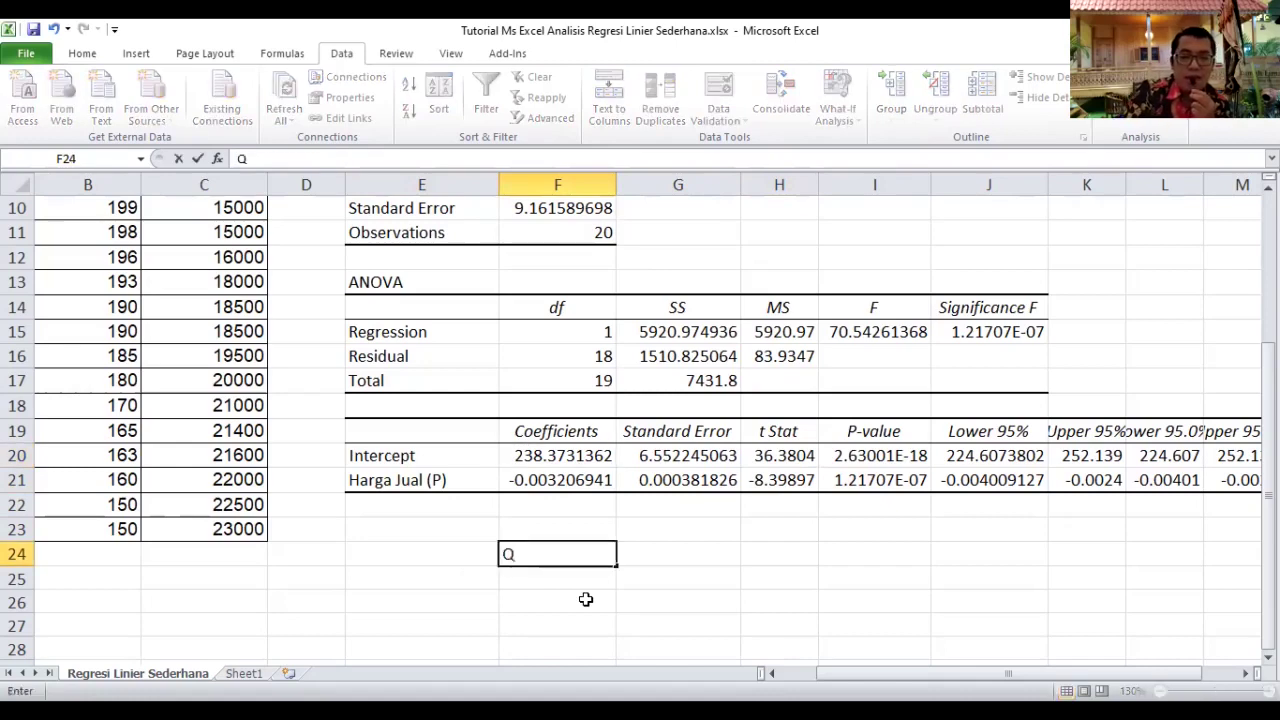
{"action": "type", "text": "=238"}
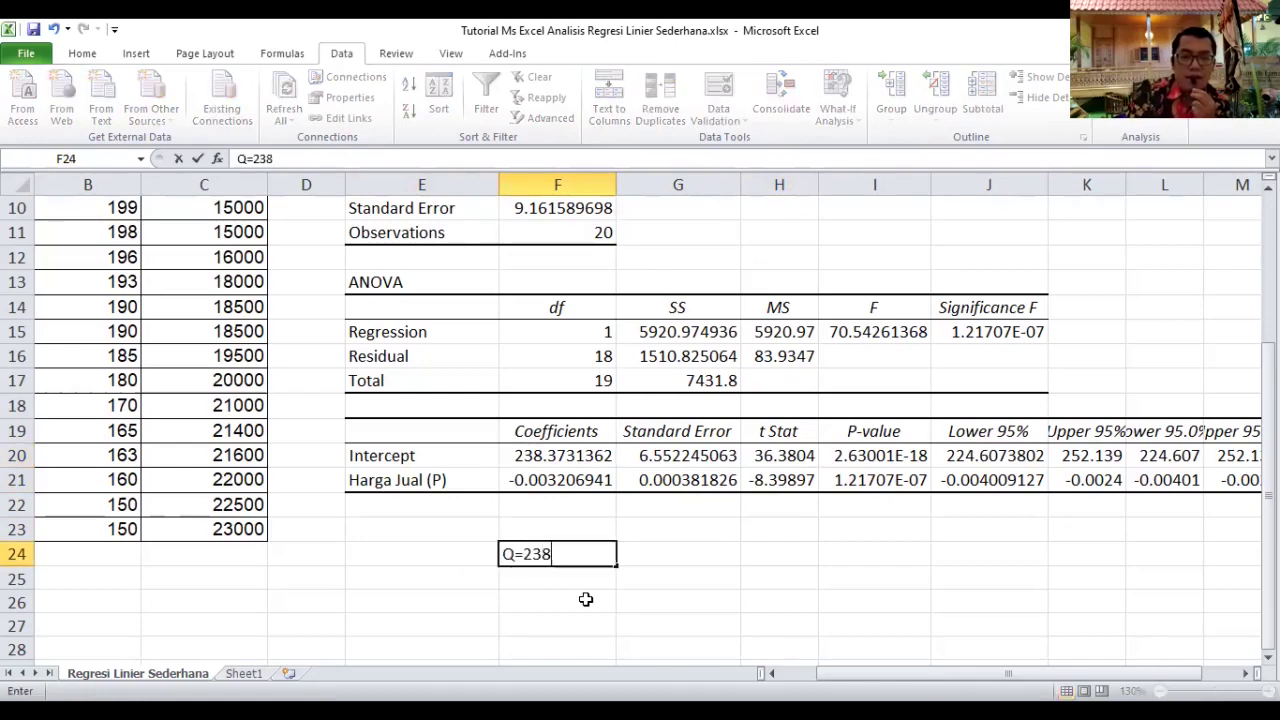
{"action": "type", "text": ".3"}
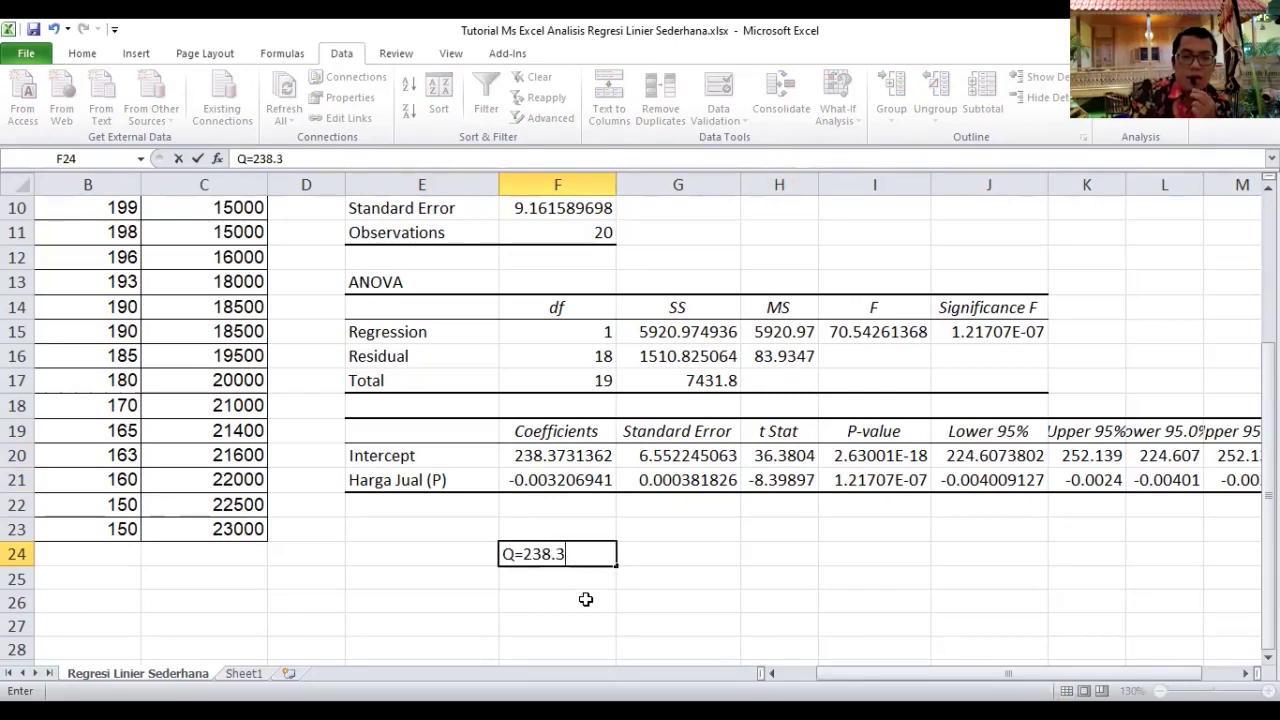
{"action": "type", "text": "73-"}
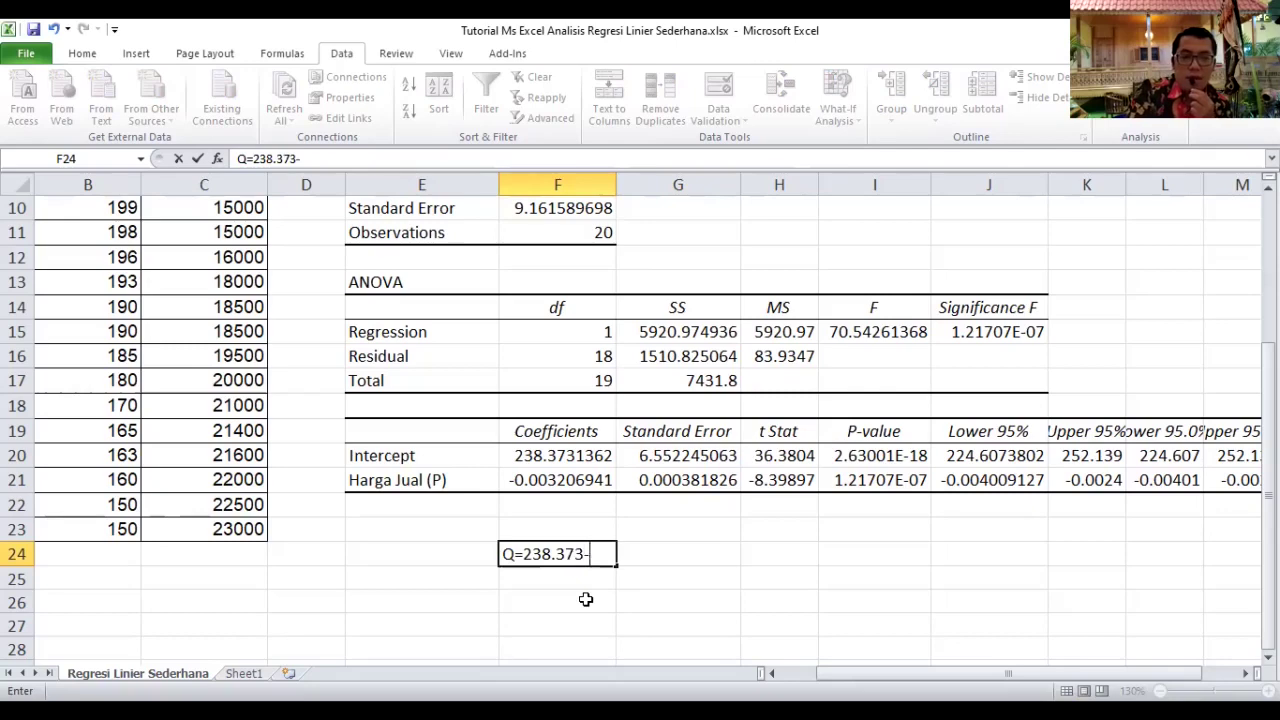
{"action": "type", "text": "0.00"}
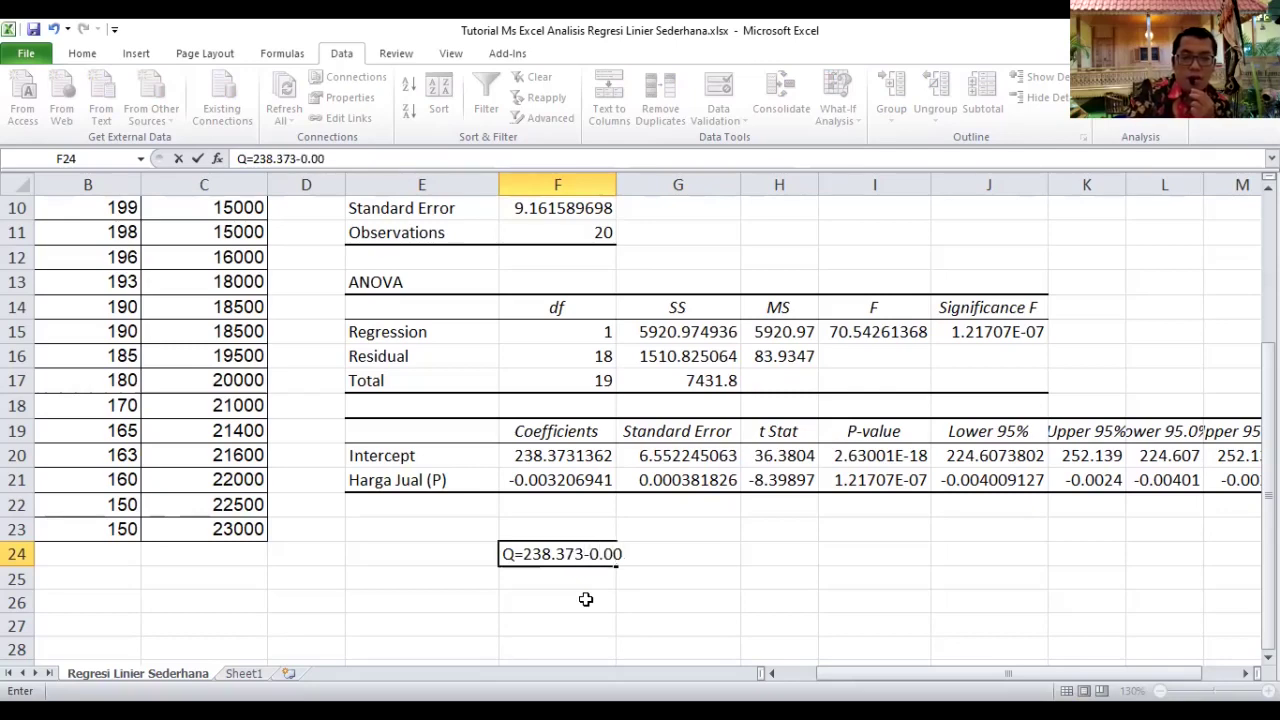
{"action": "type", "text": "32"}
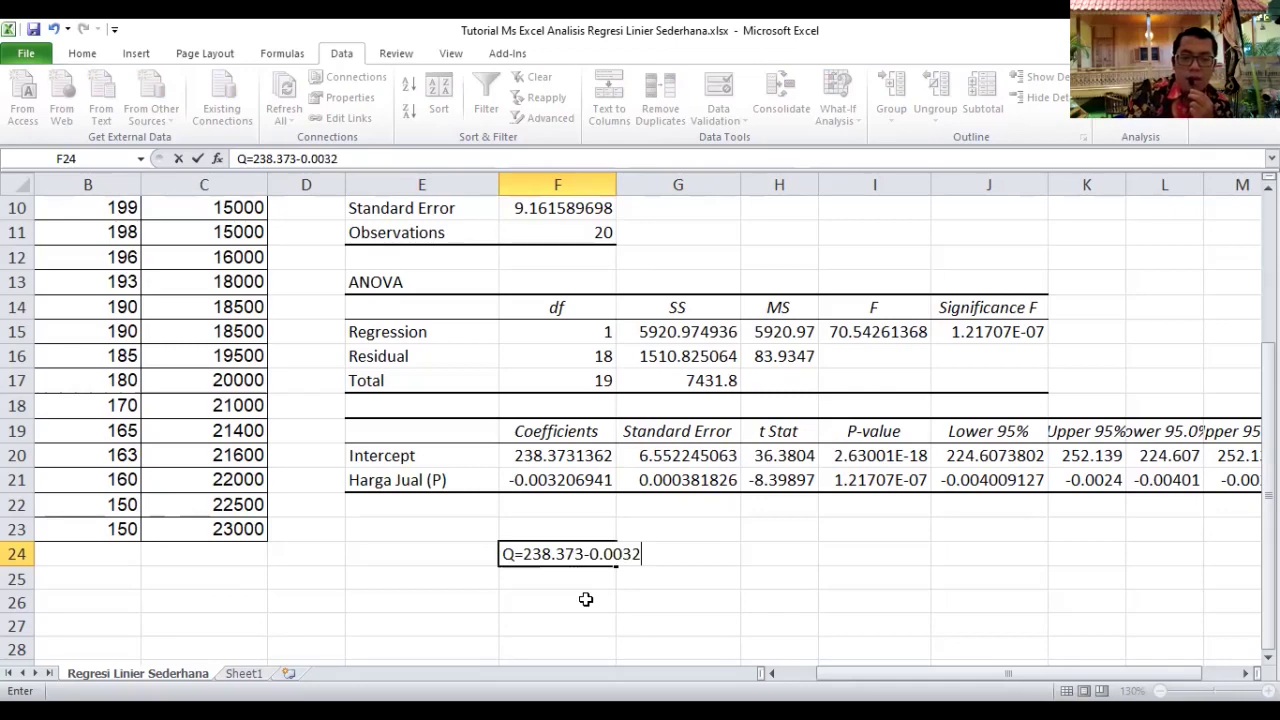
{"action": "type", "text": "P"}
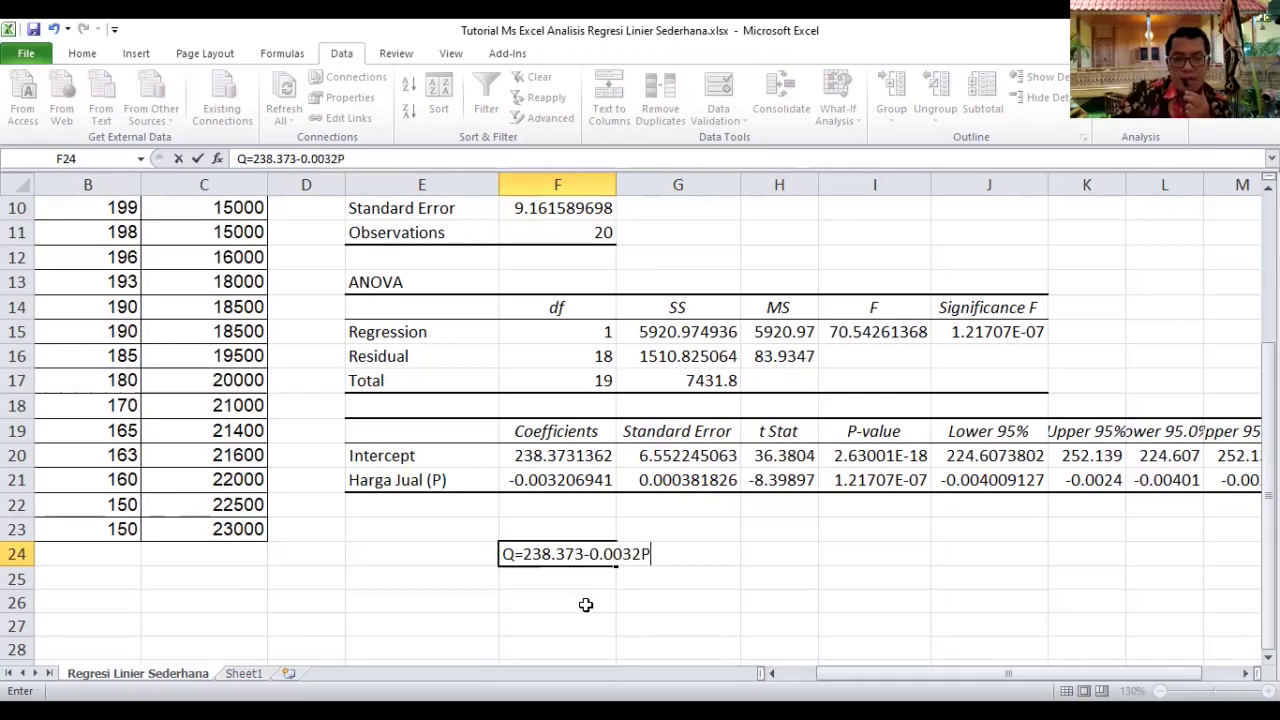
{"action": "left_click", "coordinate": [585, 598]}
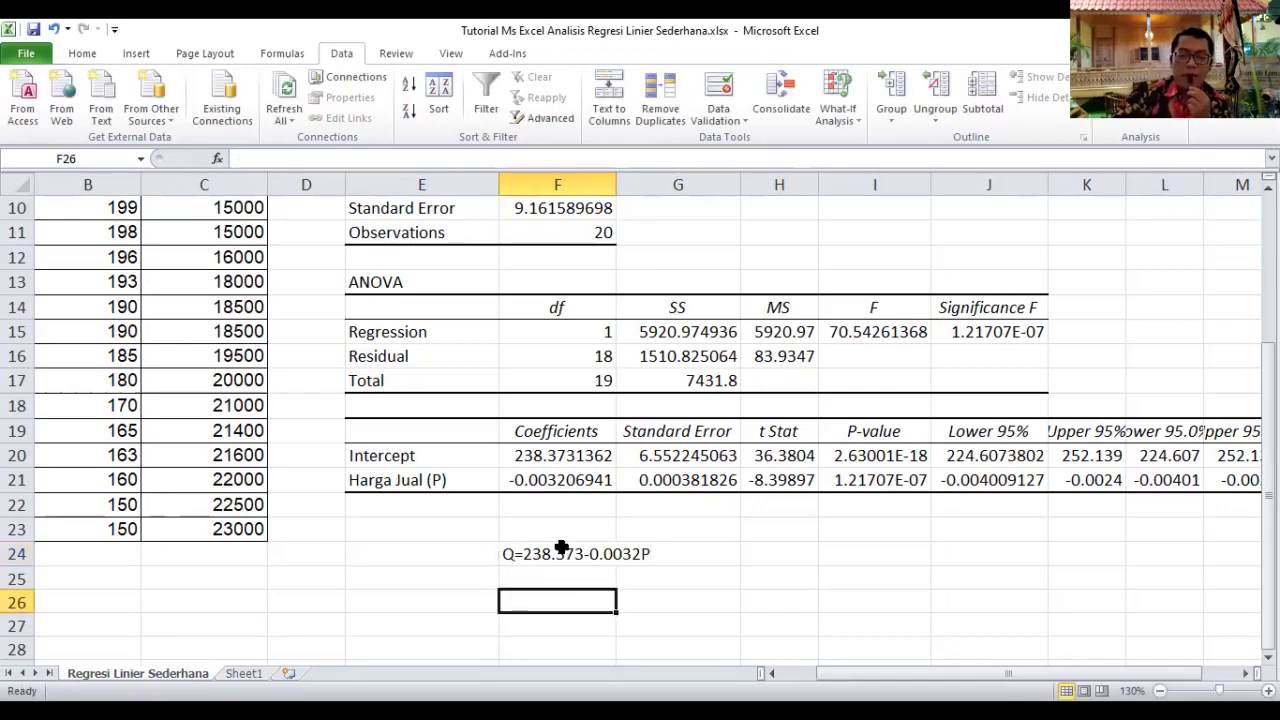
{"action": "left_click", "coordinate": [563, 548]}
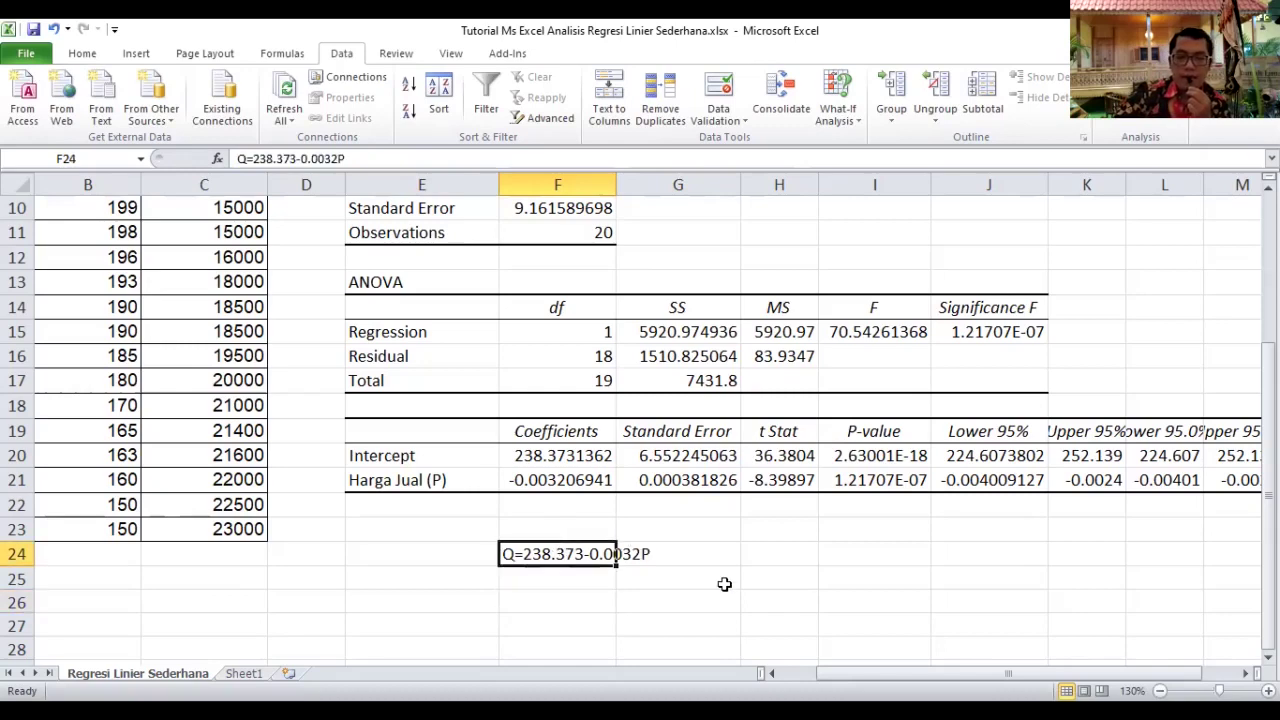